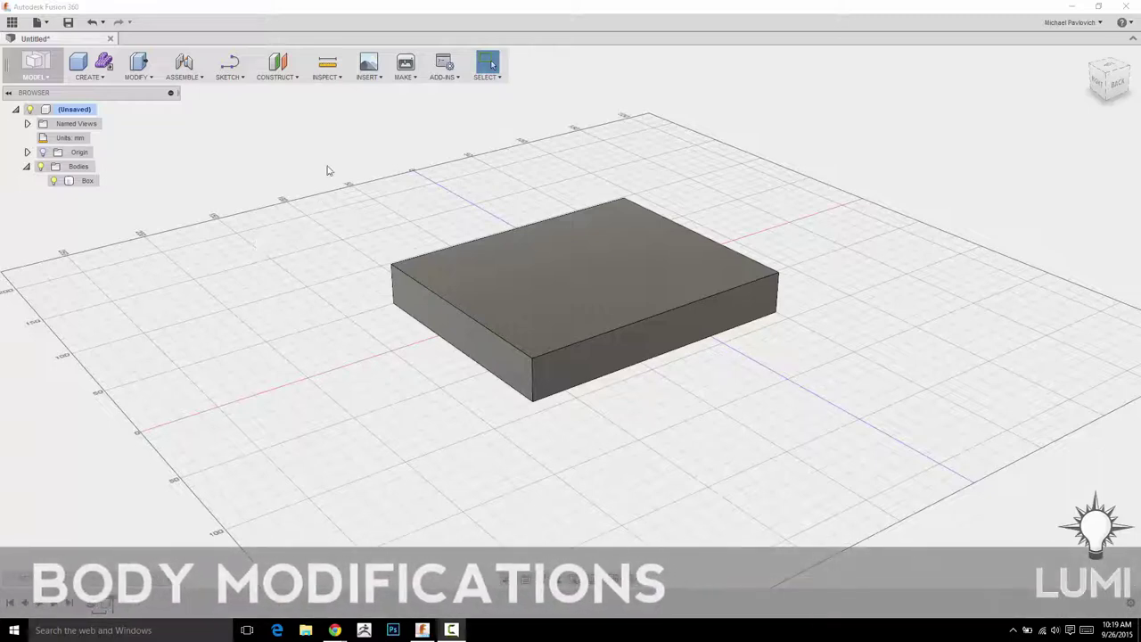
Step: Make the origin visible and start a Cylinder on the top face of the box
left_click(89, 76)
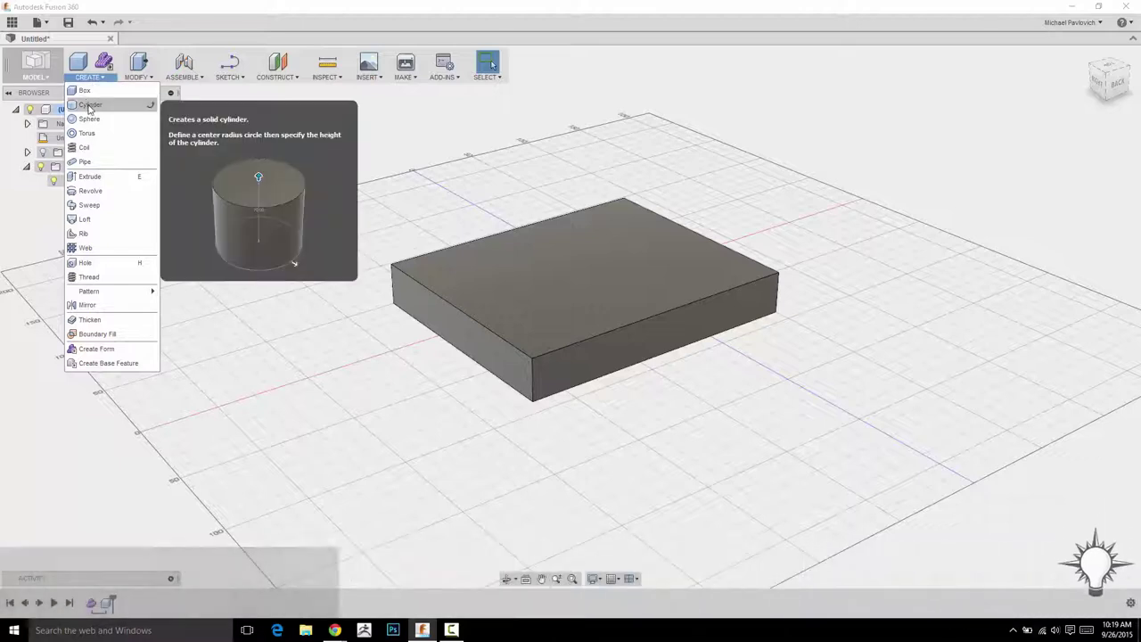
left_click(89, 105)
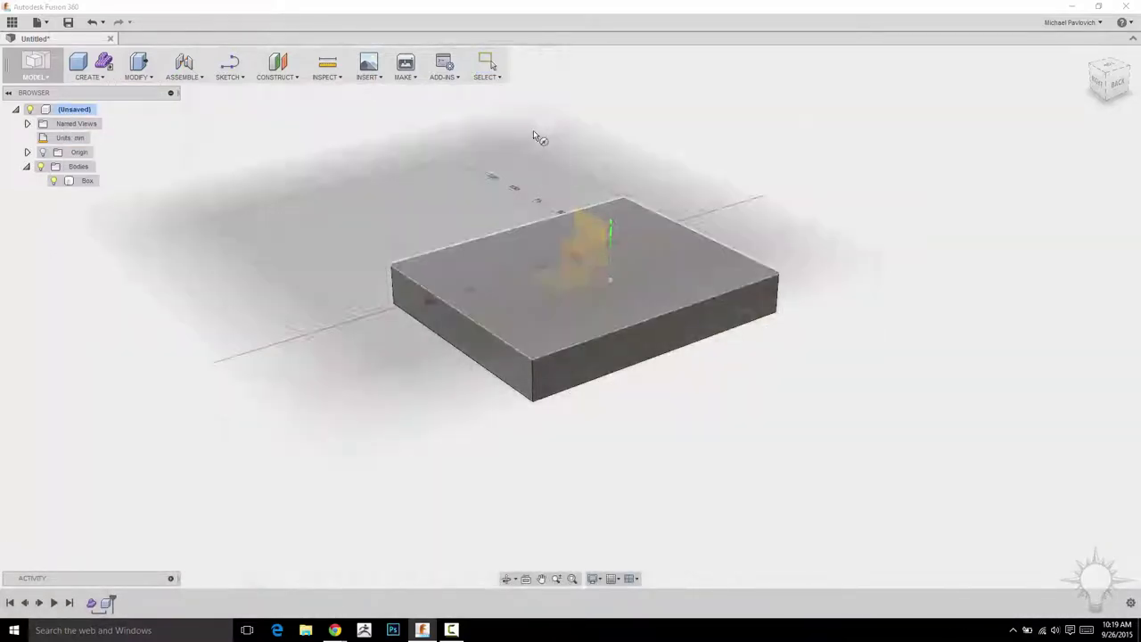
middle_click_drag(521, 128, 507, 152)
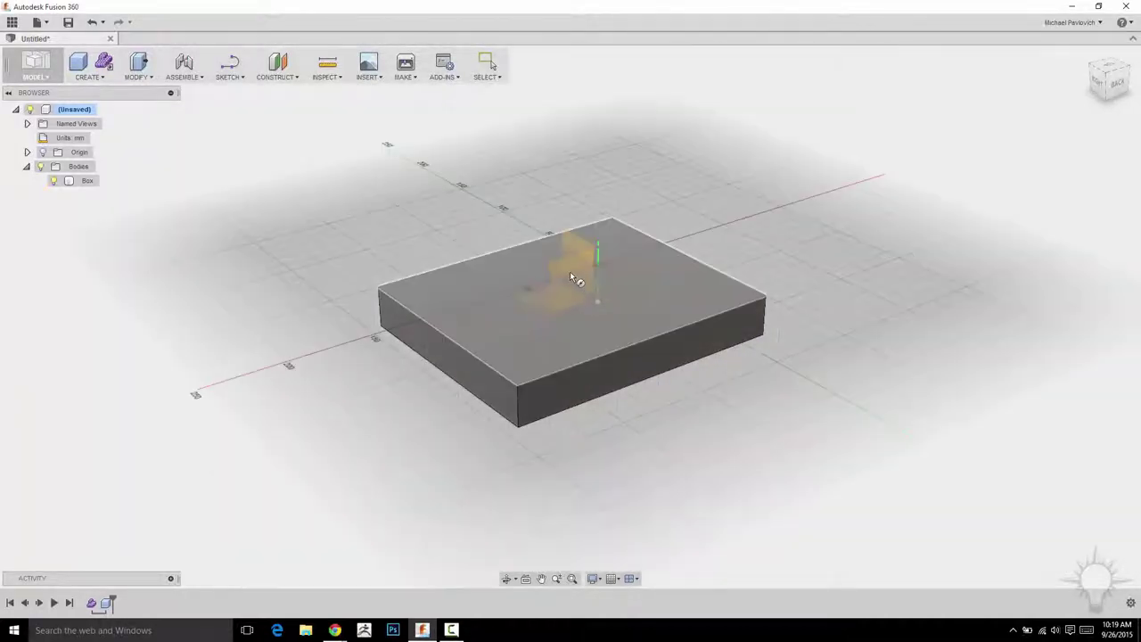
left_click(570, 273)
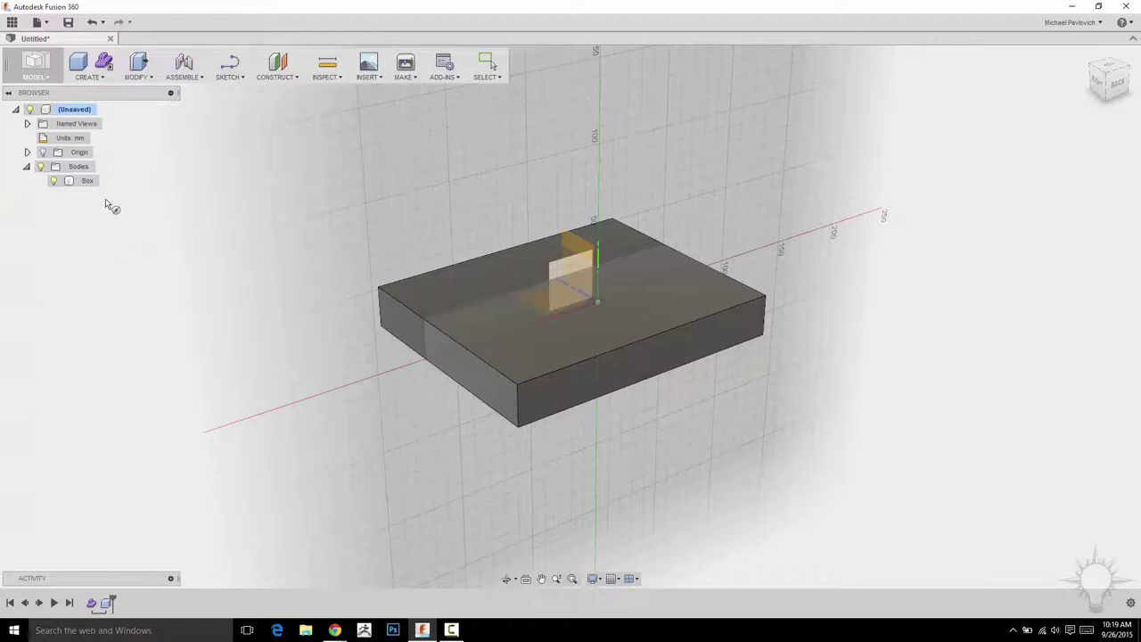
left_click(42, 153)
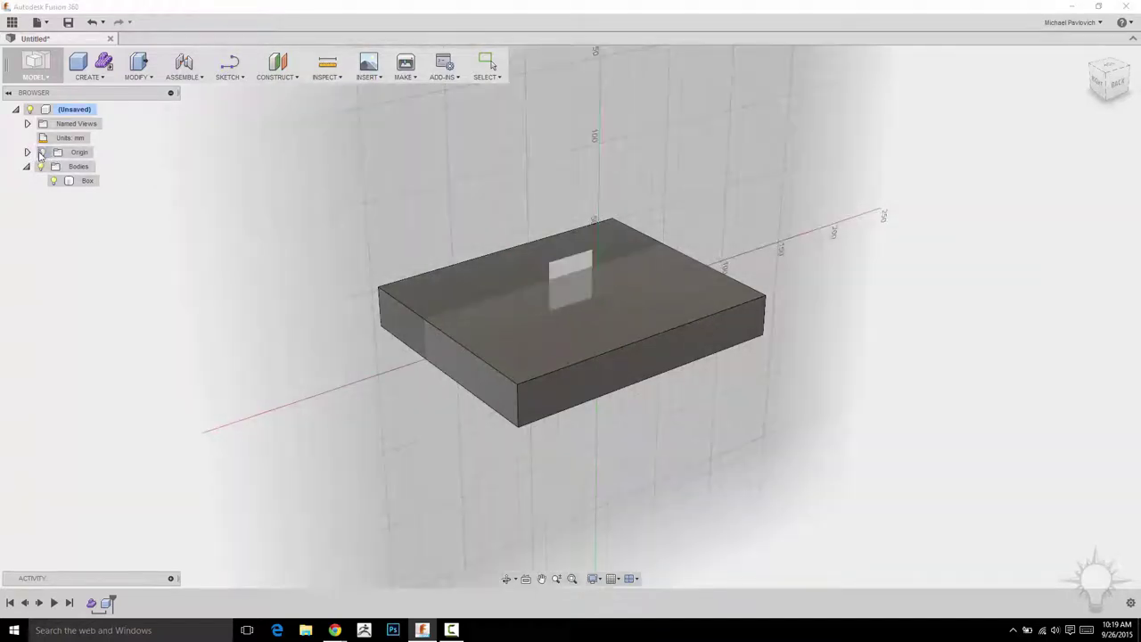
left_click(42, 153)
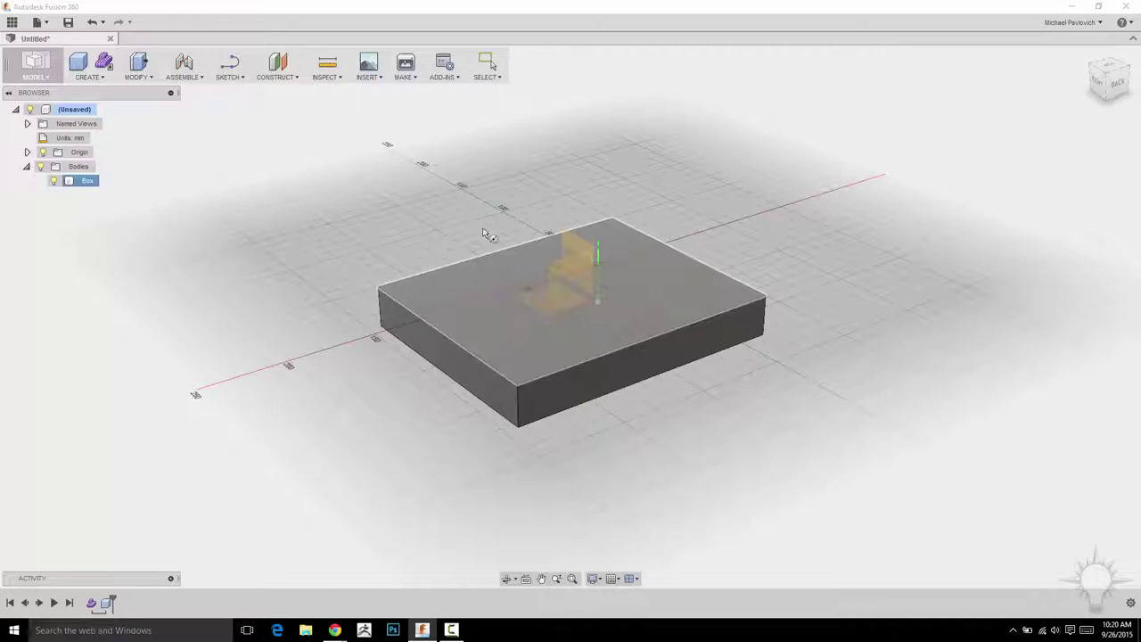
middle_click_drag(448, 171, 504, 330)
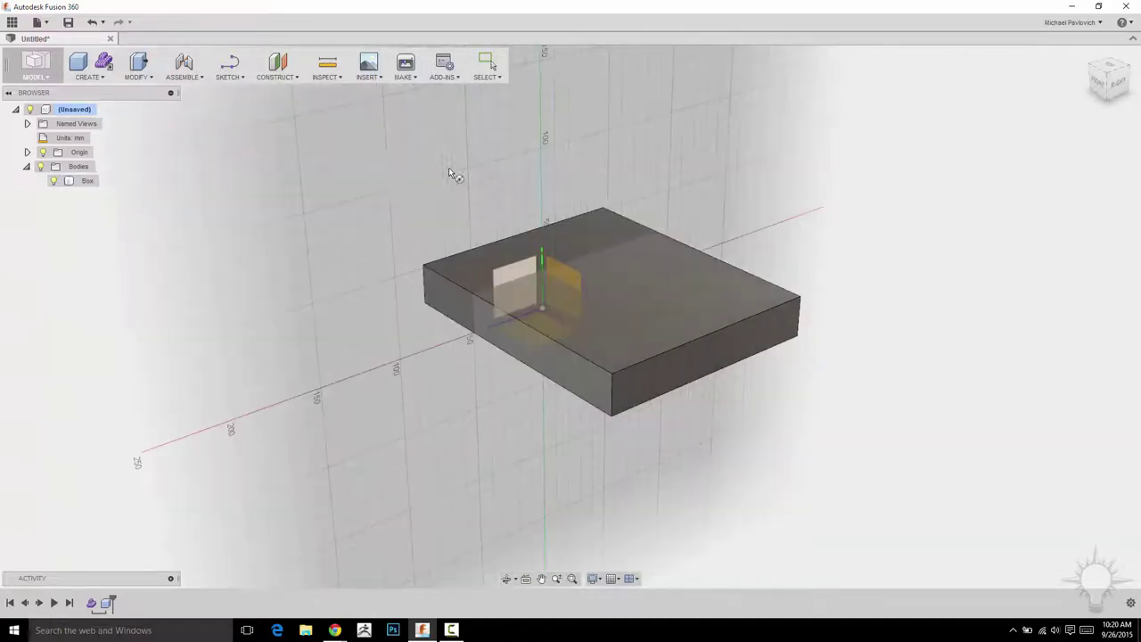
mouse_move(449, 167)
middle_mouse_down("shift")
mouse_move(400, 161)
mouse_move(452, 153)
mouse_move(467, 178)
mouse_move(393, 153)
mouse_move(483, 276)
mouse_move(485, 334)
mouse_move(543, 260)
middle_mouse_up("shift")
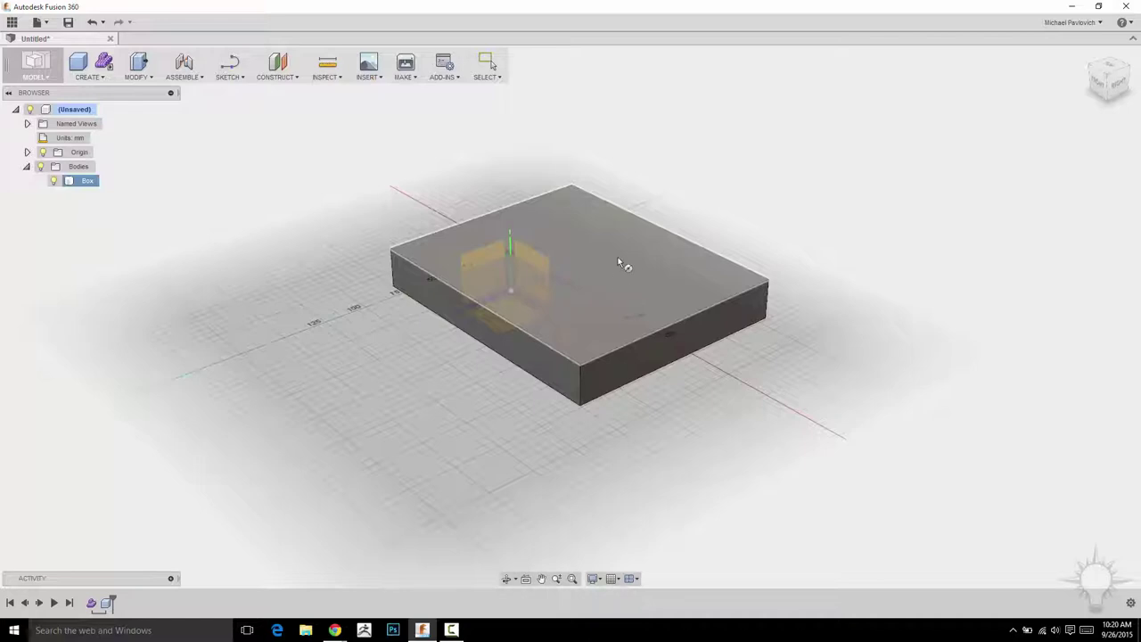
left_click(618, 259)
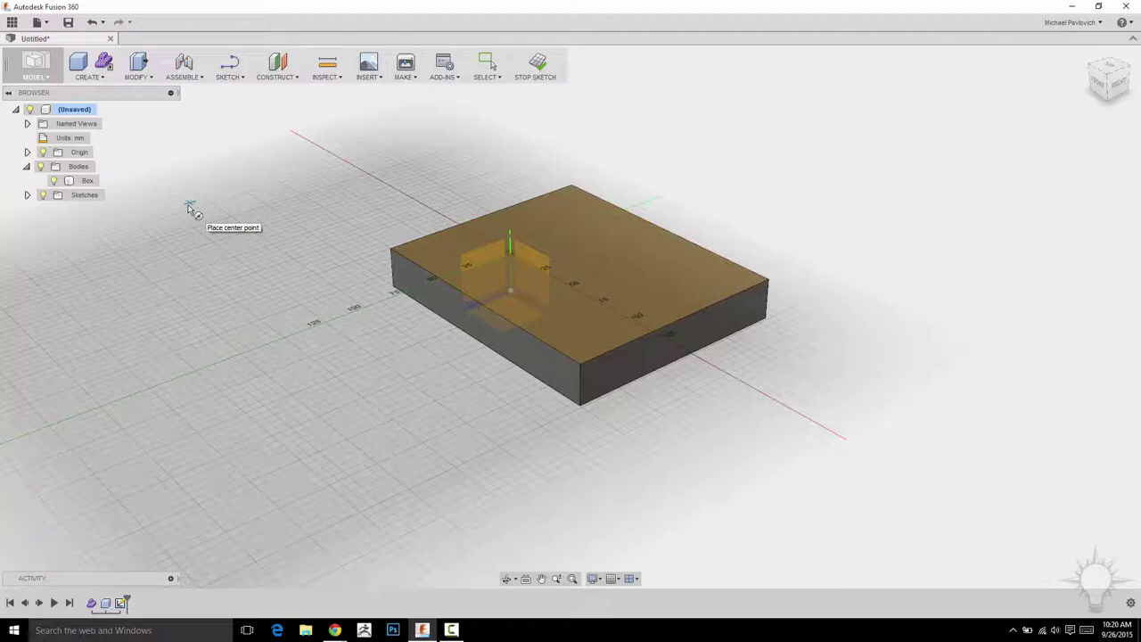
Step: Place the cylinder's base circle near the middle of the box's top face and set its diameter to 50 mm
mouse_move(666, 204)
middle_mouse_down("shift")
mouse_move(675, 178)
mouse_move(628, 194)
mouse_move(667, 187)
mouse_move(737, 135)
middle_mouse_up("shift")
scroll(706, 173, "up", 3)
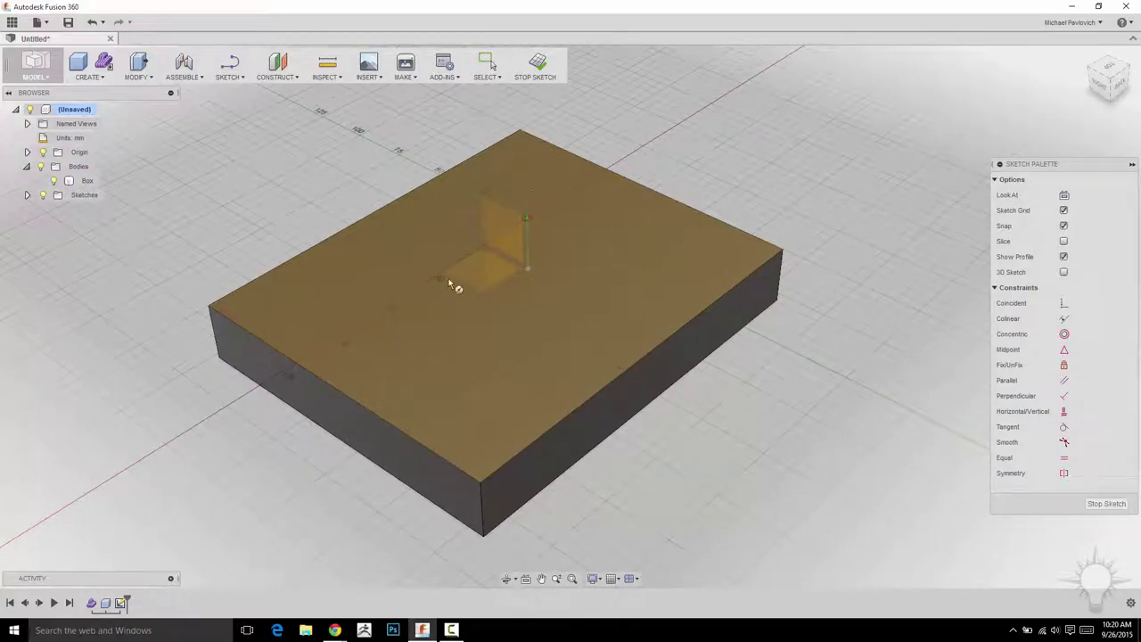
middle_click_drag(644, 120, 659, 115)
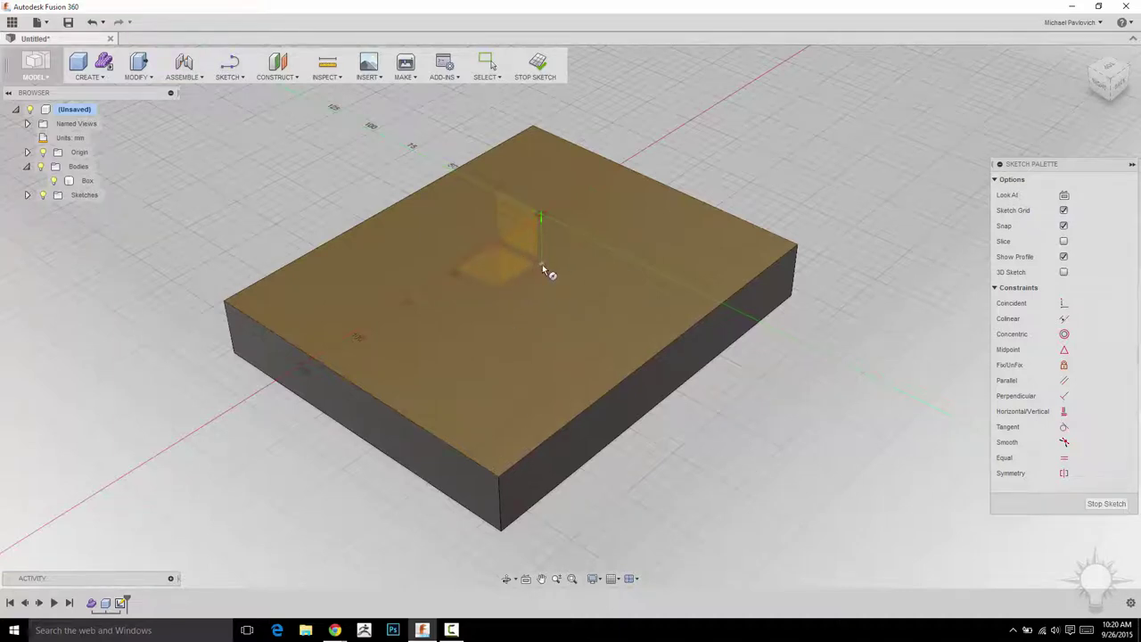
left_click(1111, 68)
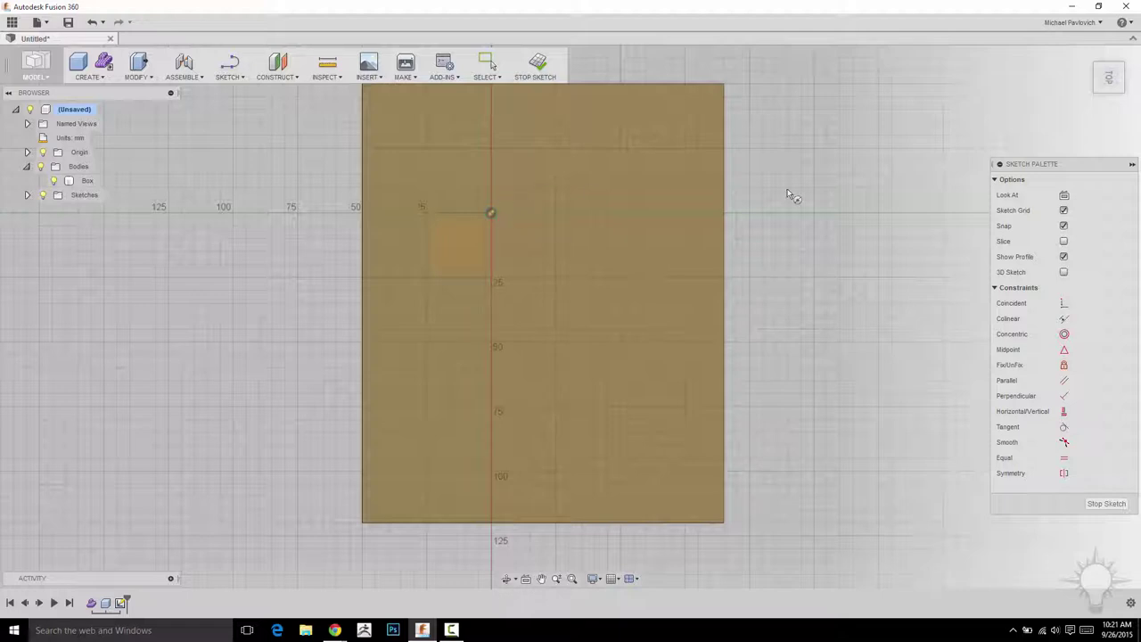
middle_click_drag(783, 220, 735, 249)
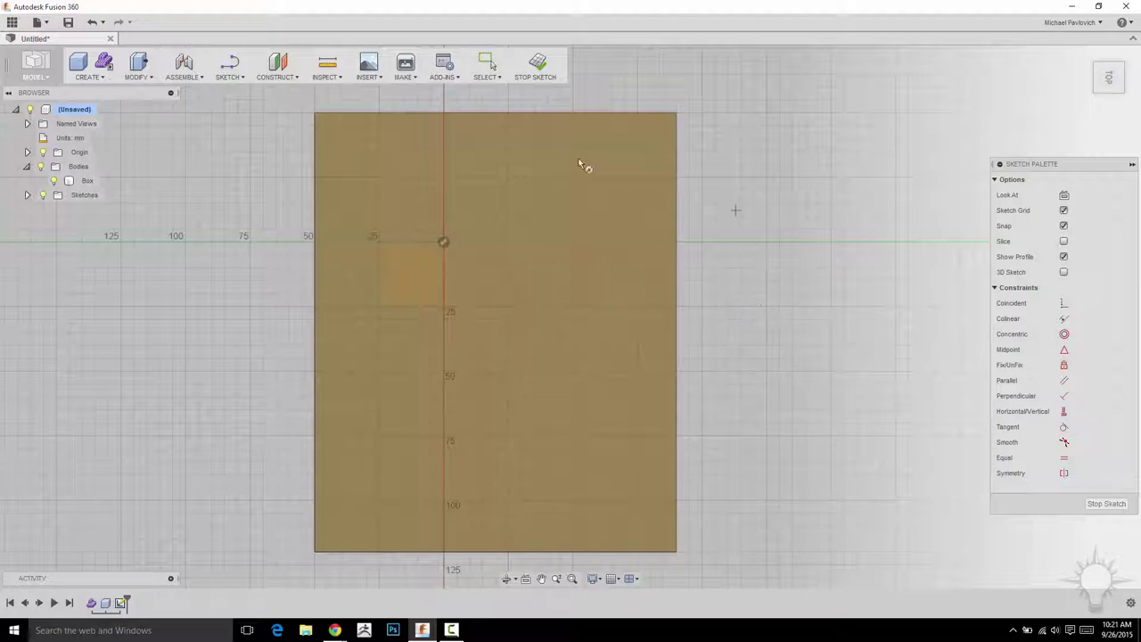
left_click(496, 113)
left_click(495, 241)
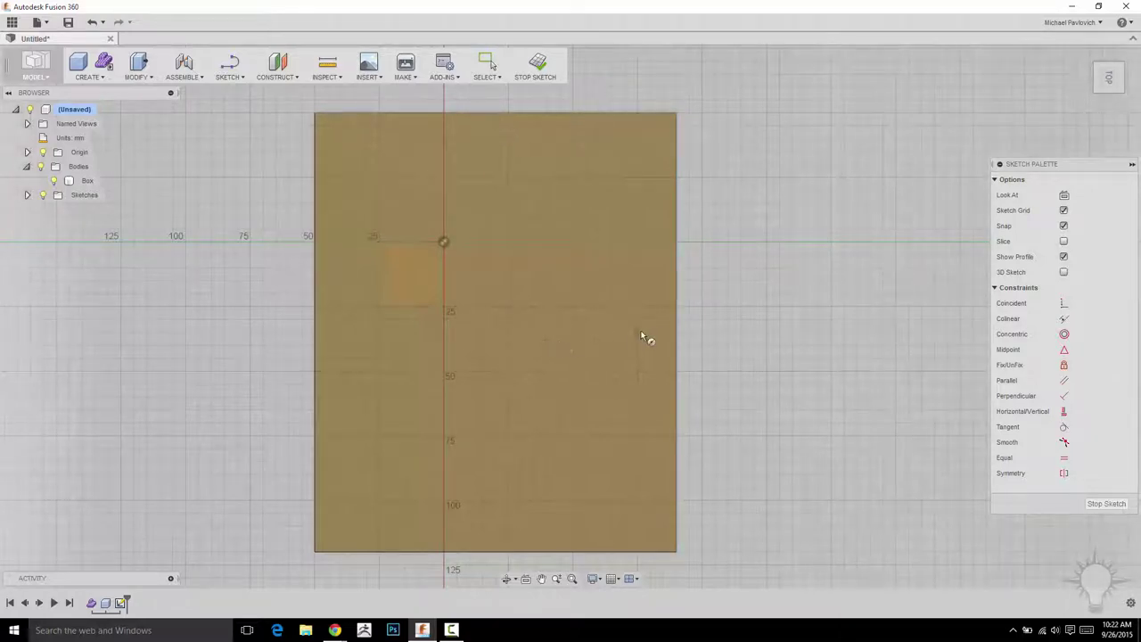
left_click(508, 331)
left_click(508, 333)
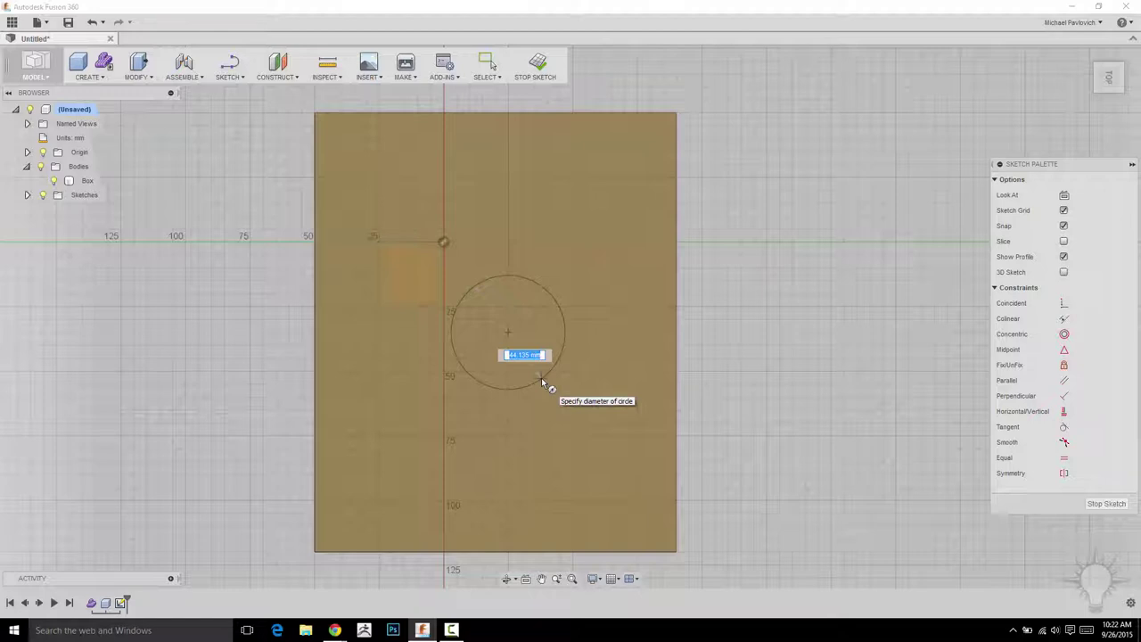
type("50")
key("Tab")
key("Return")
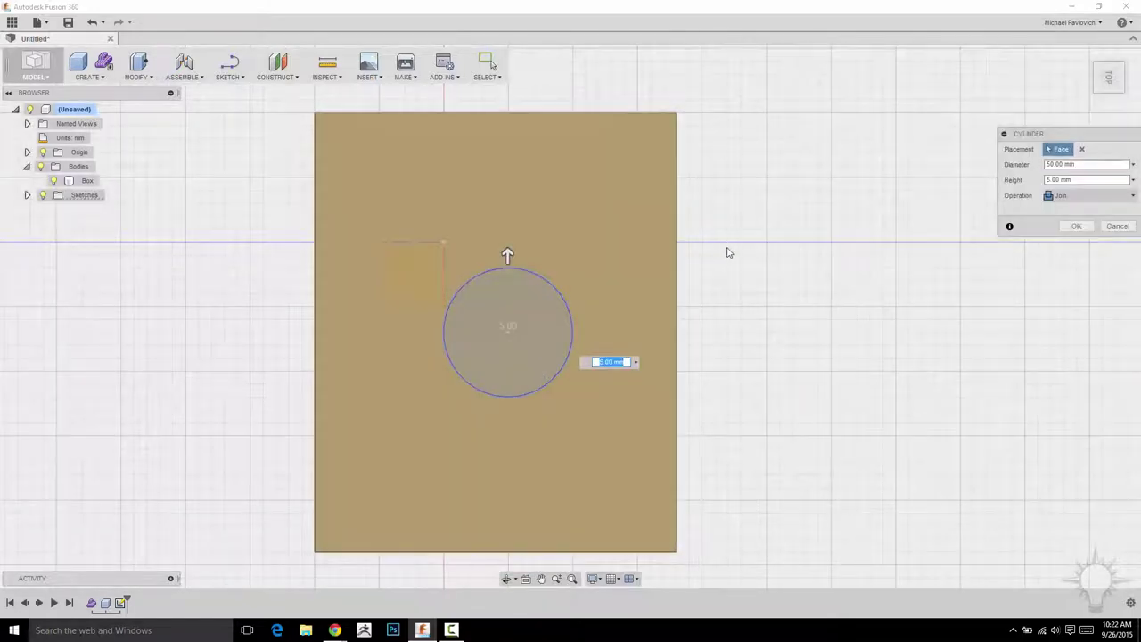
Step: Try sinking the cylinder 20 mm into the box as a cut
middle_click_drag(746, 244, 727, 308, "shift")
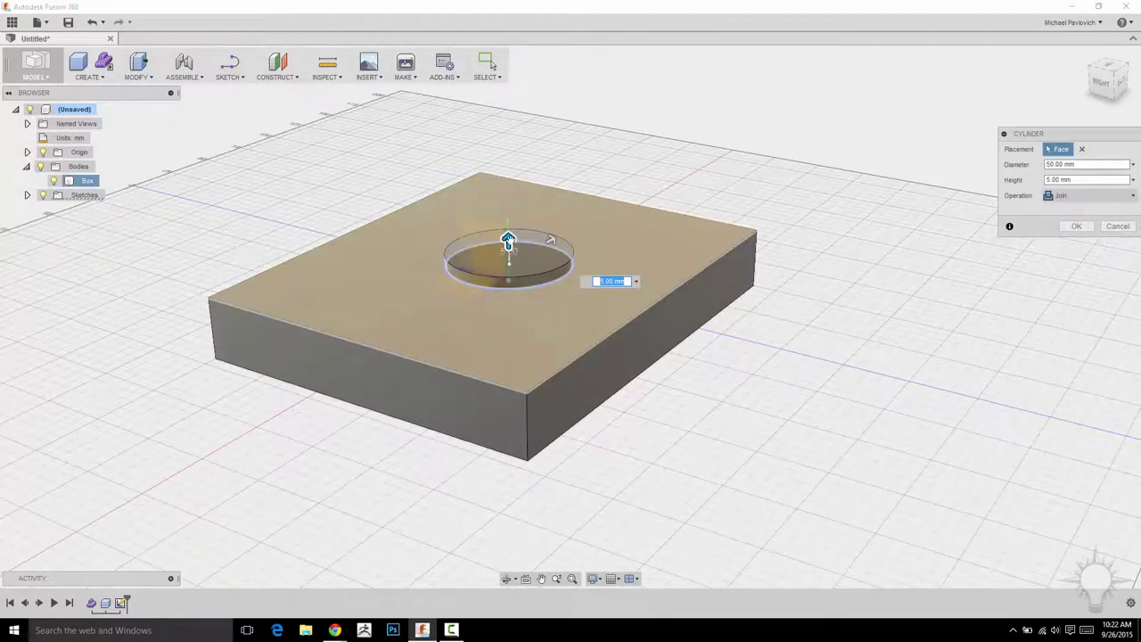
left_click_drag(508, 239, 509, 327)
middle_click_drag(675, 158, 668, 160, "shift")
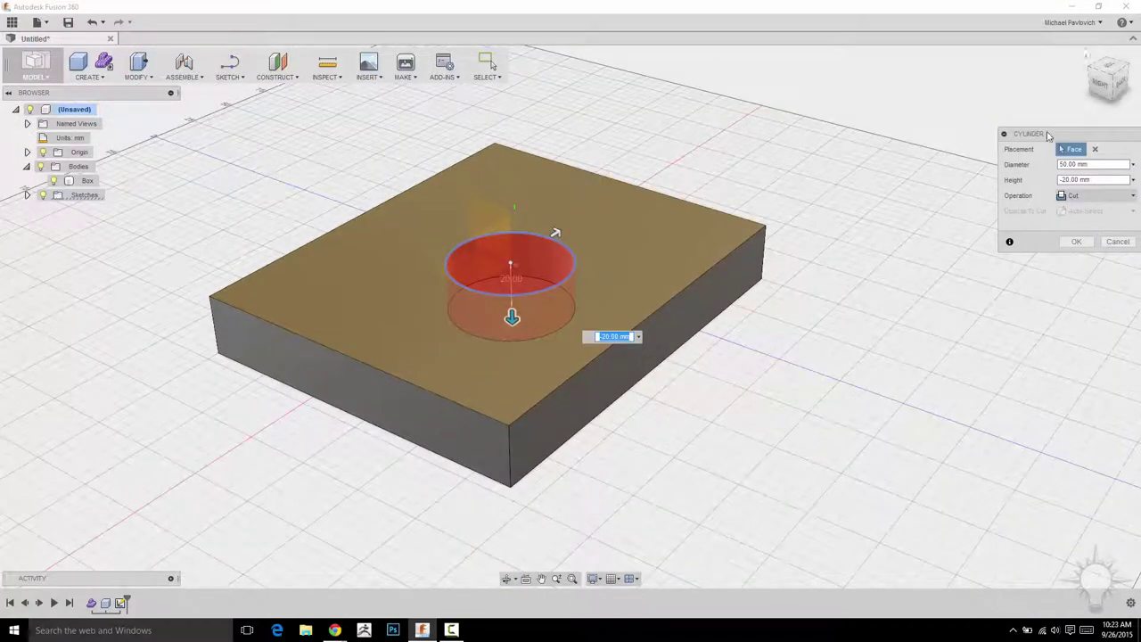
Step: Raise the cylinder to a height of 45 mm above the box and create it with the Join operation
left_click_drag(511, 318, 516, 168)
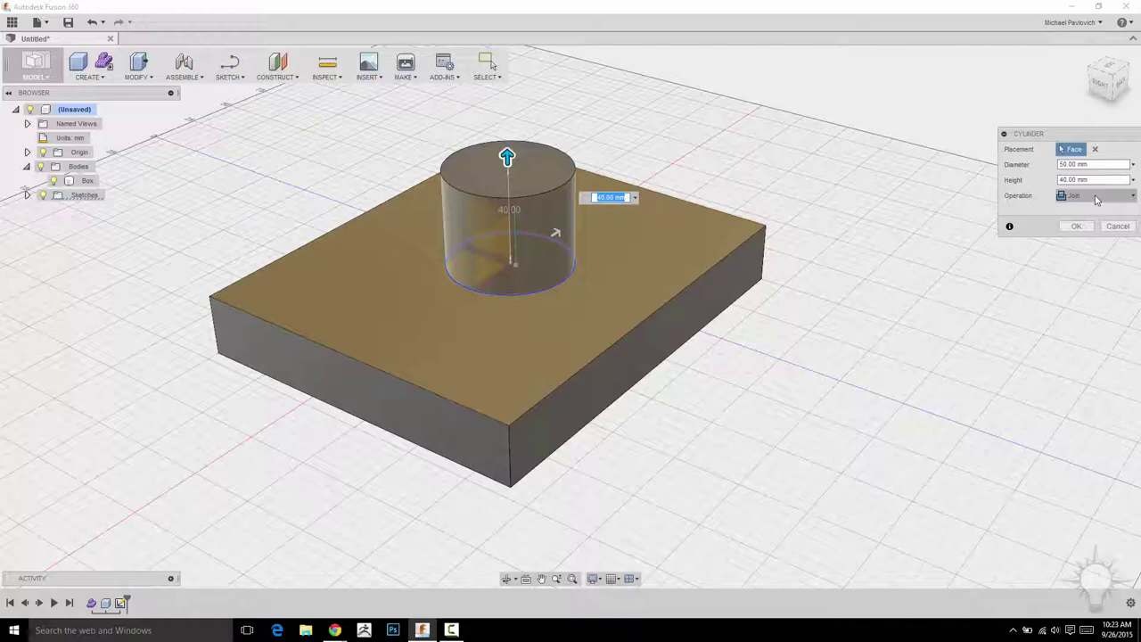
left_click(1096, 196)
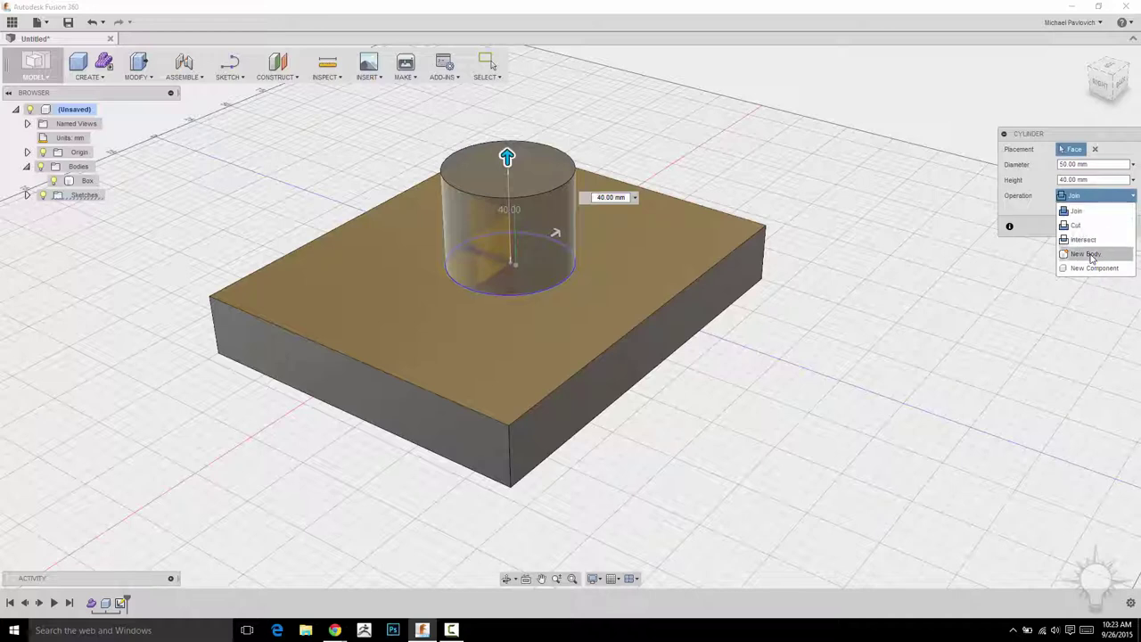
left_click(1073, 201)
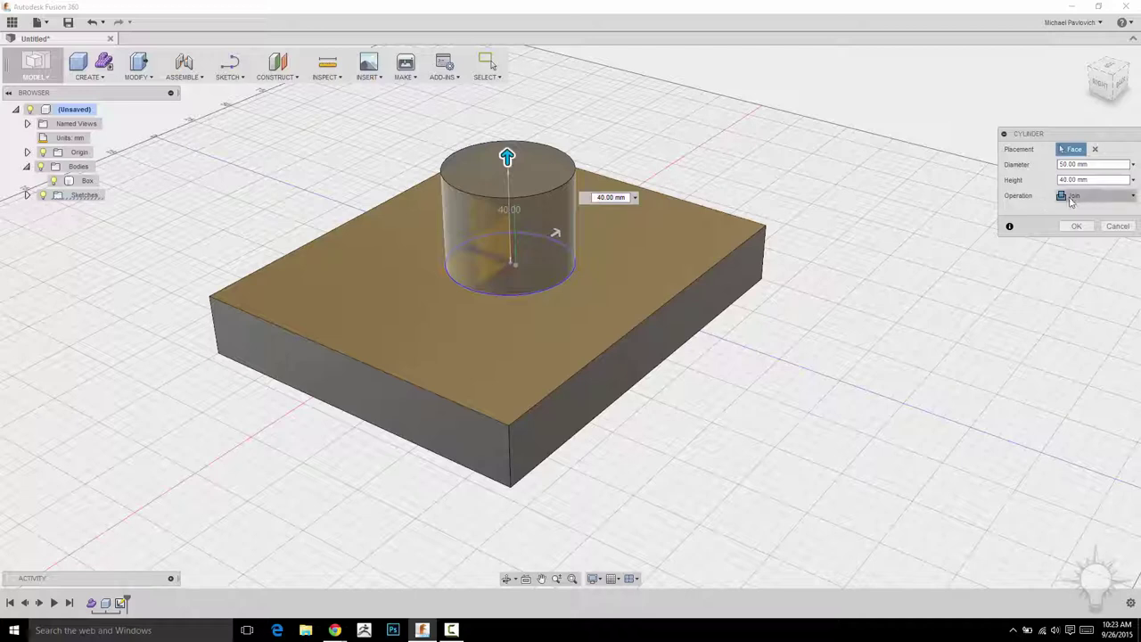
left_click_drag(507, 158, 618, 257)
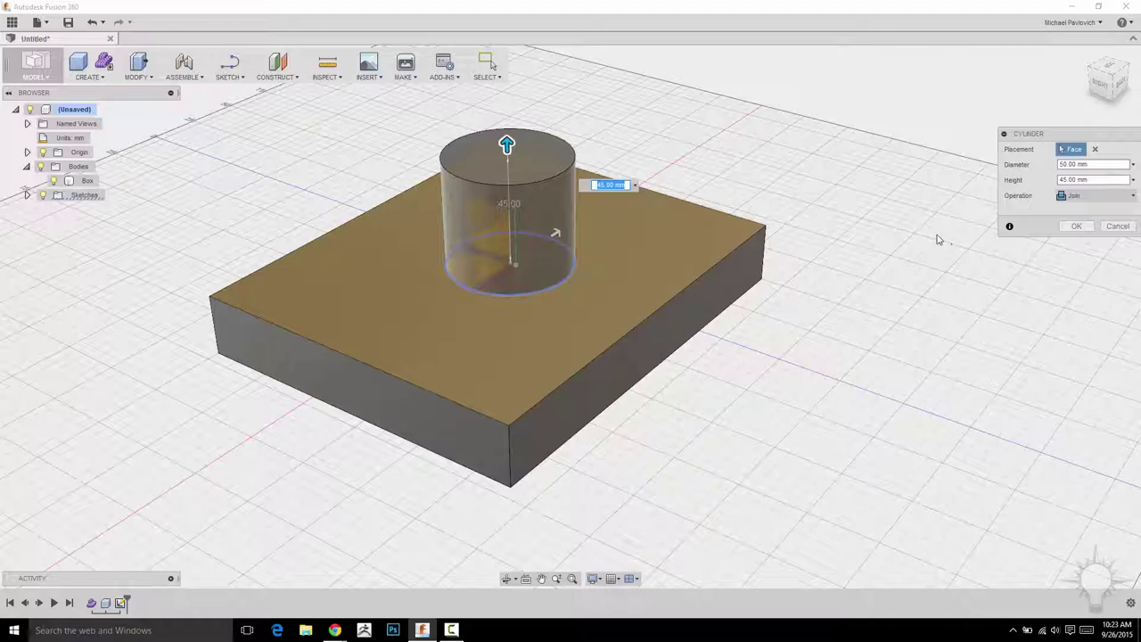
middle_click_drag(803, 119, 807, 142)
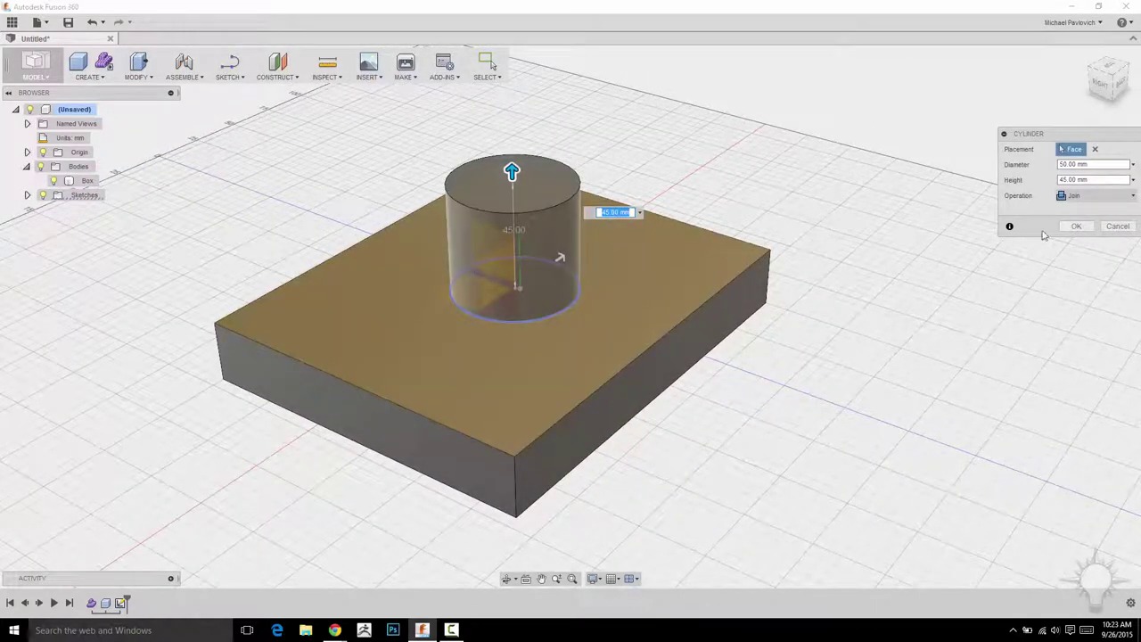
left_click(1076, 225)
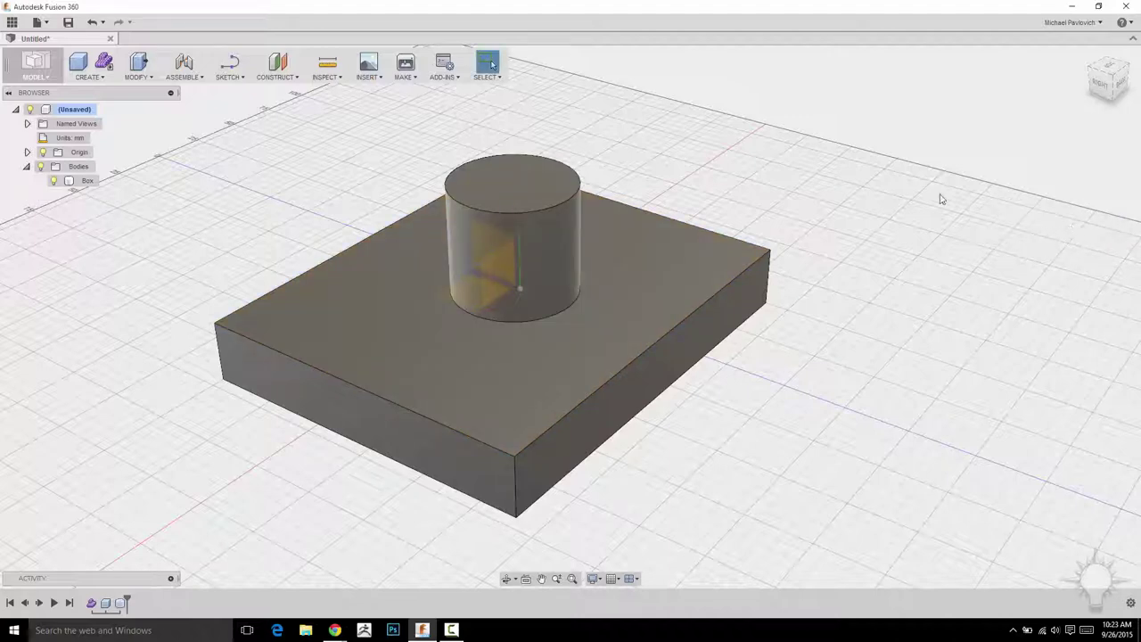
Step: Select the Box body to examine which geometry it includes, and clear the selection
middle_click_drag(716, 130, 767, 133, "shift")
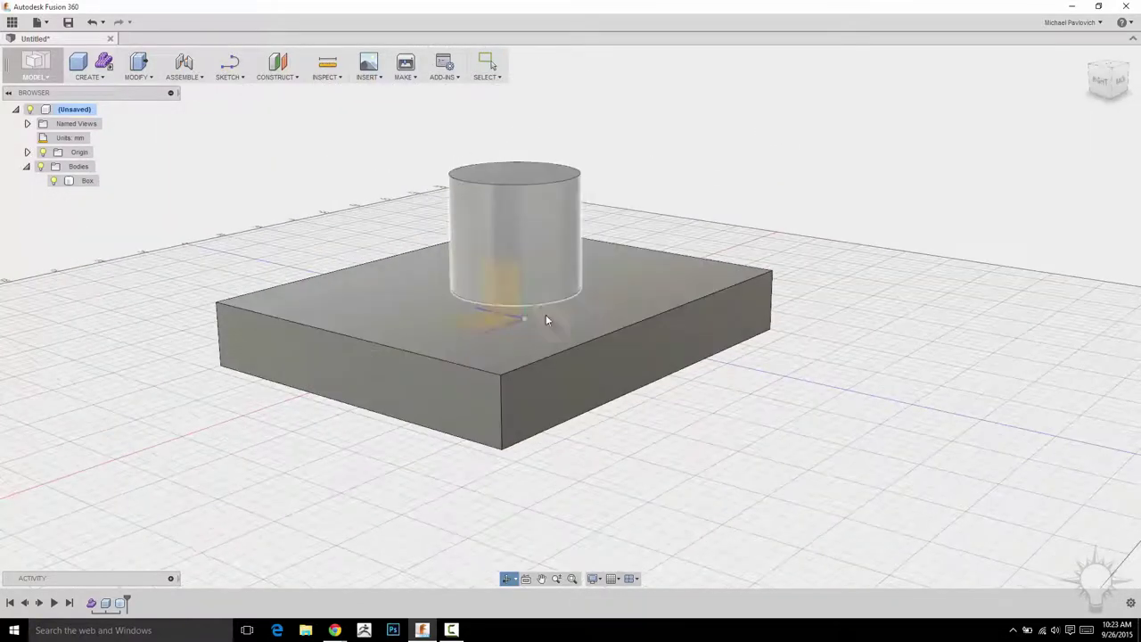
left_click(80, 182)
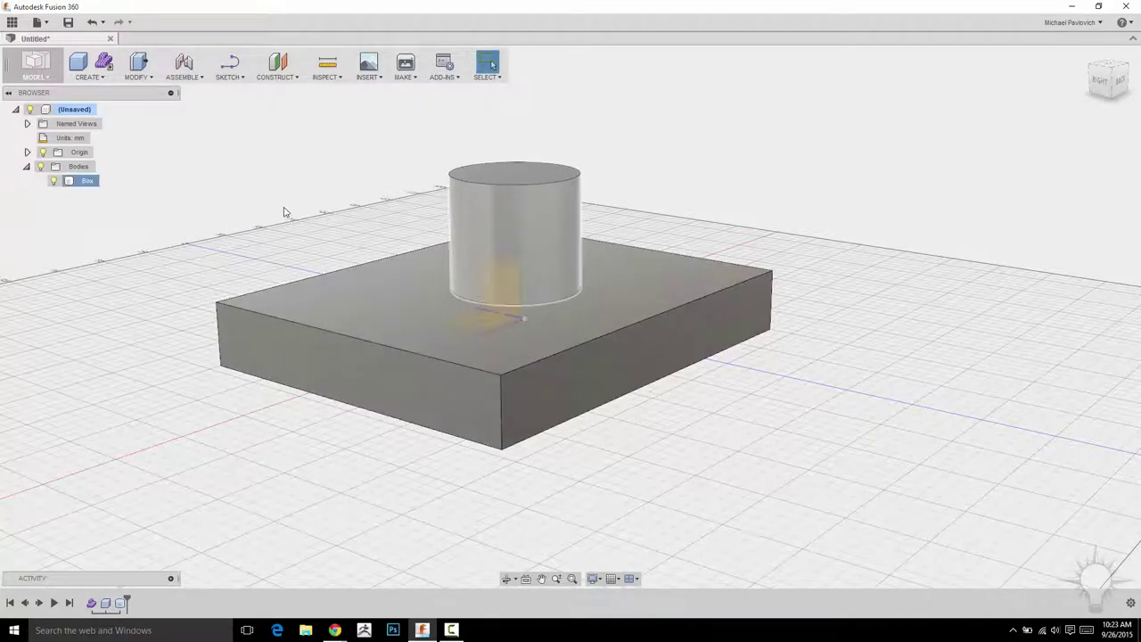
left_click(87, 182)
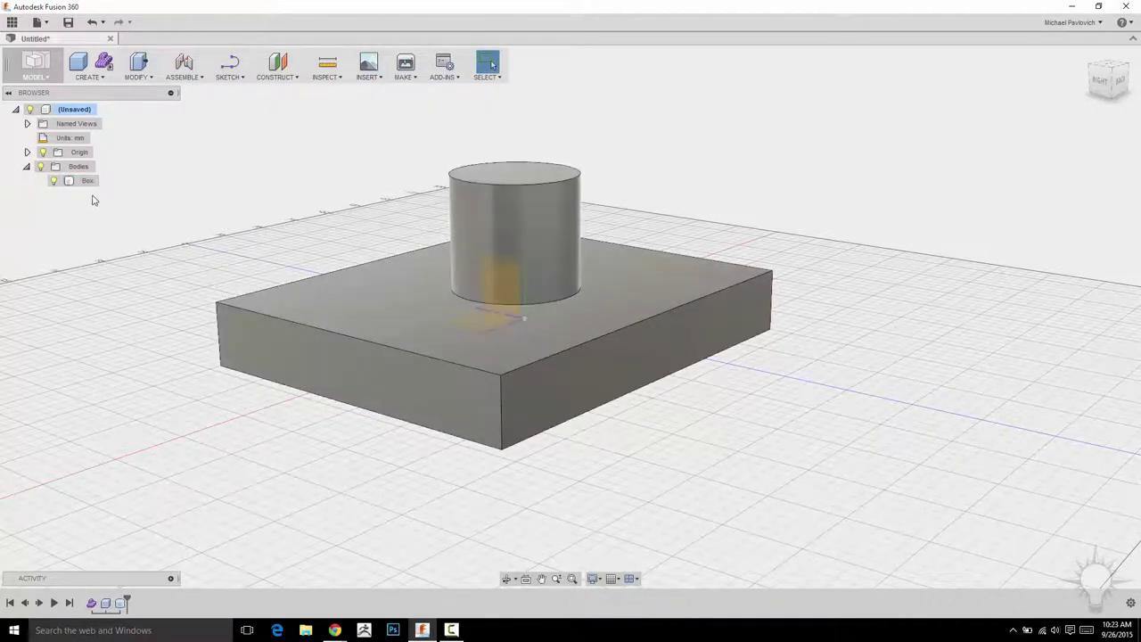
middle_click_drag(180, 162, 206, 169, "shift")
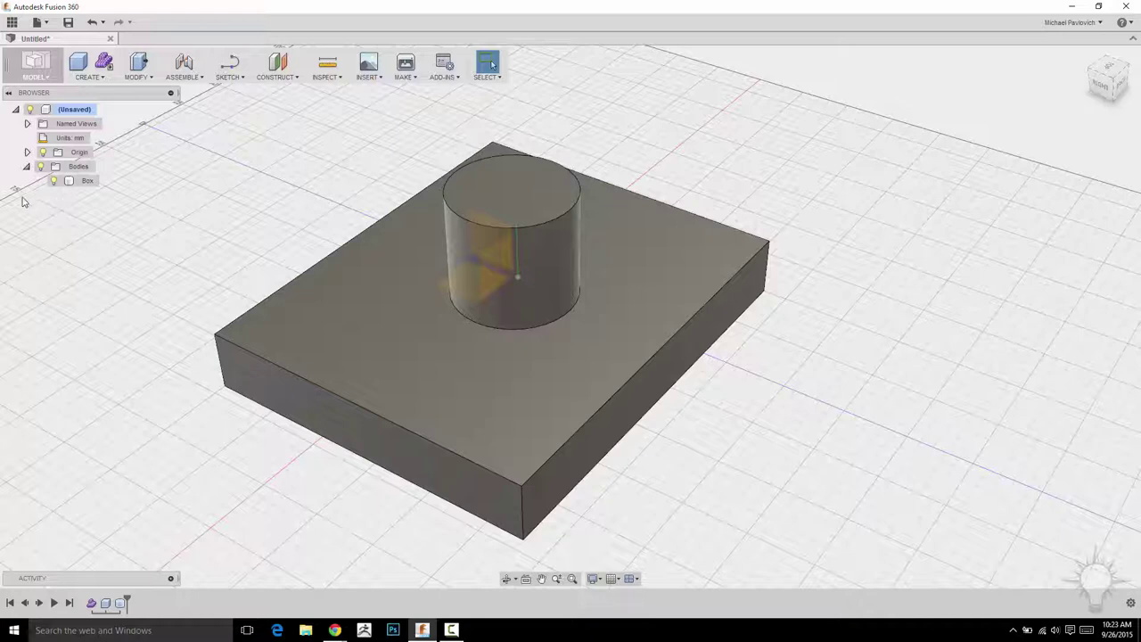
Step: Offset the cylinder's top face upward with Press Pull to make the cylinder taller
middle_click_drag(758, 137, 713, 140)
scroll(686, 137, "down", 1)
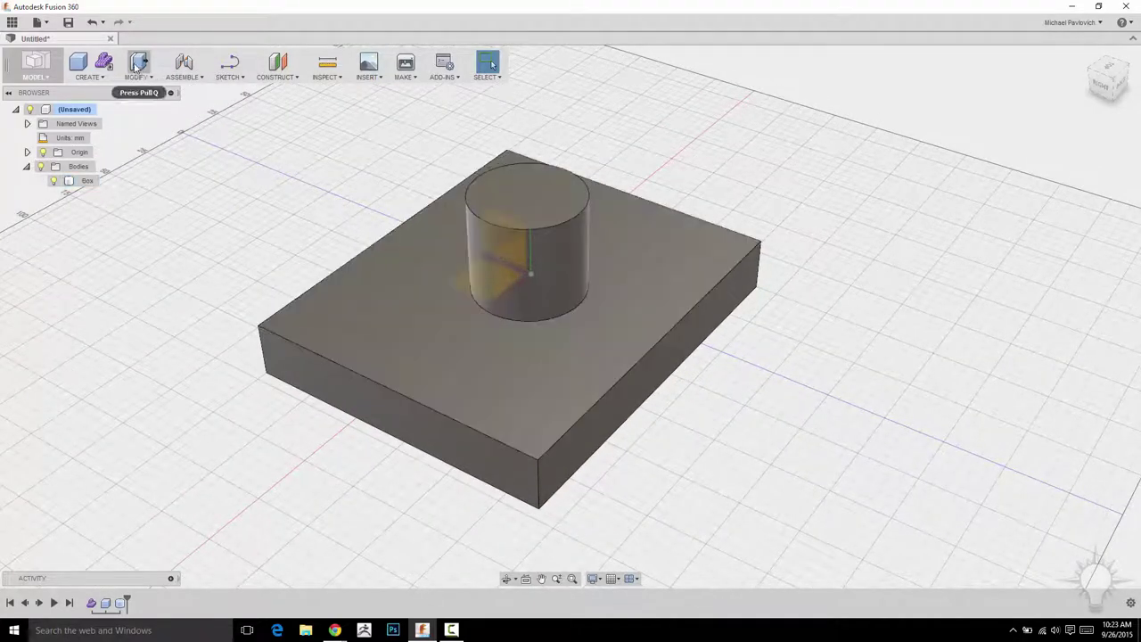
left_click(139, 62)
left_click(527, 196)
type("25")
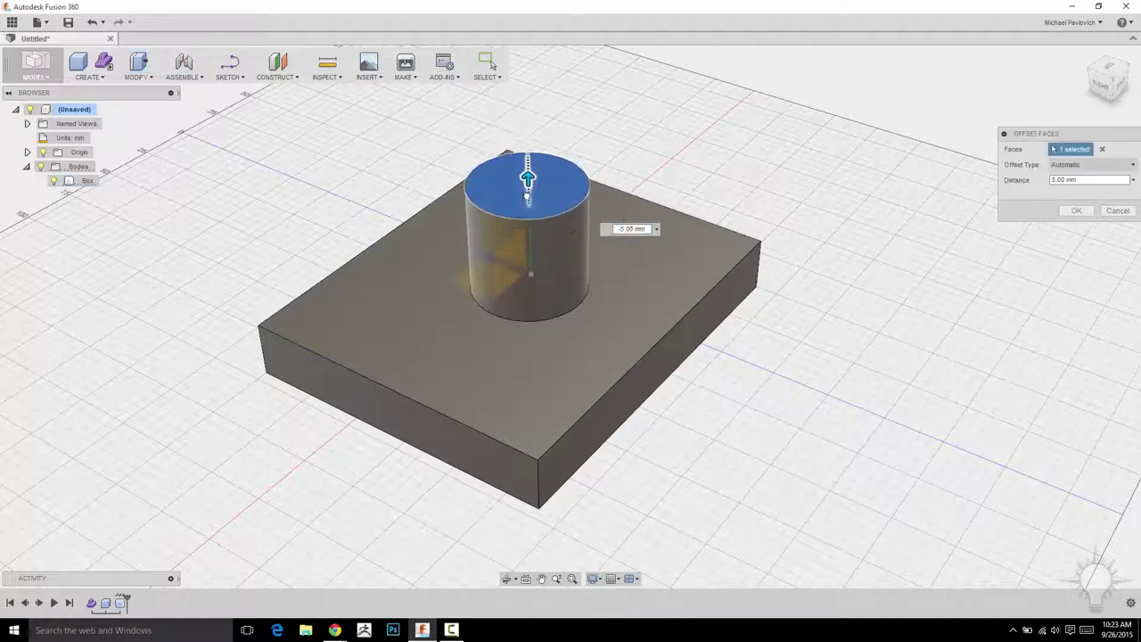
left_click_drag(527, 232, 533, 270)
mouse_move(523, 199)
left_mouse_down()
mouse_move(528, 385)
mouse_move(525, 122)
mouse_move(524, 188)
left_mouse_up()
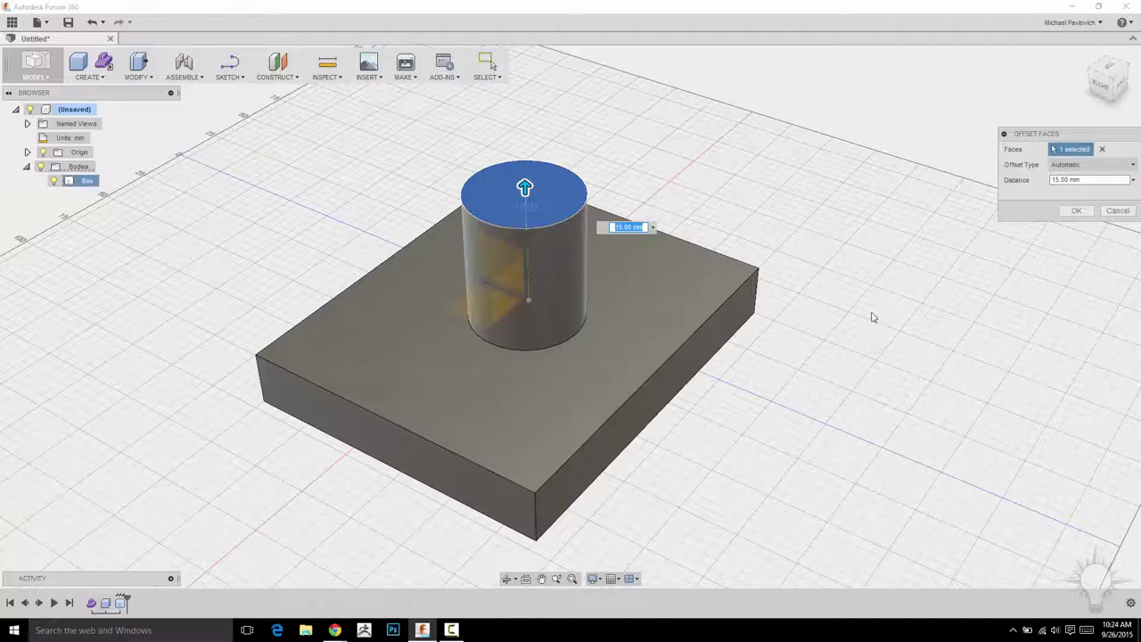
middle_click_drag(866, 298, 866, 286, "shift")
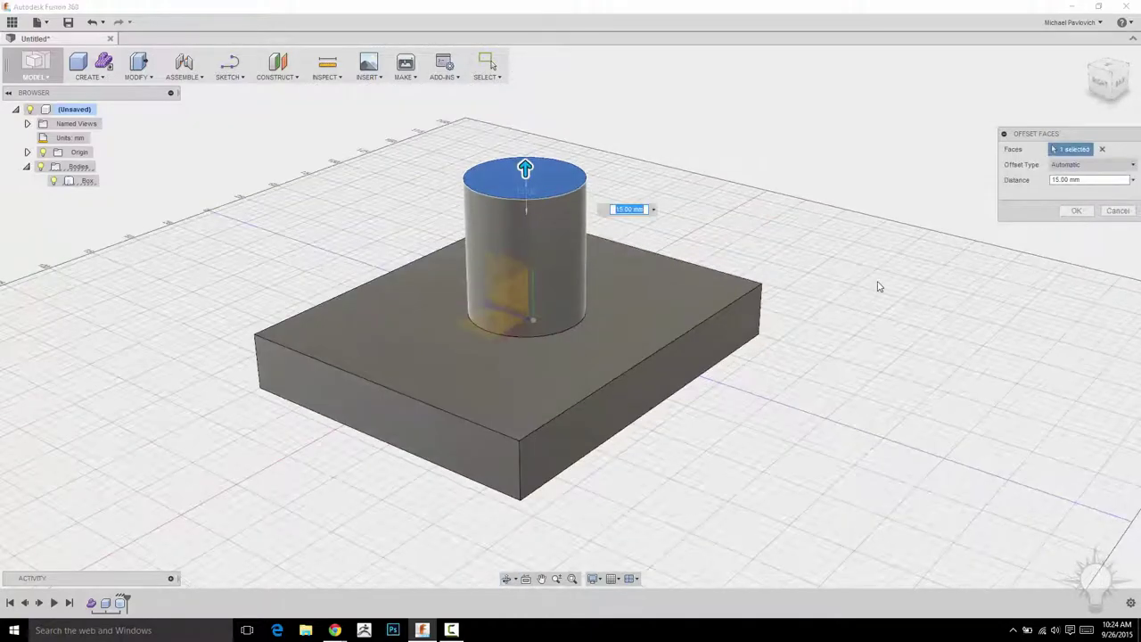
mouse_move(525, 175)
left_mouse_down()
mouse_move(525, 256)
mouse_move(525, 181)
left_mouse_up()
left_click(1077, 211)
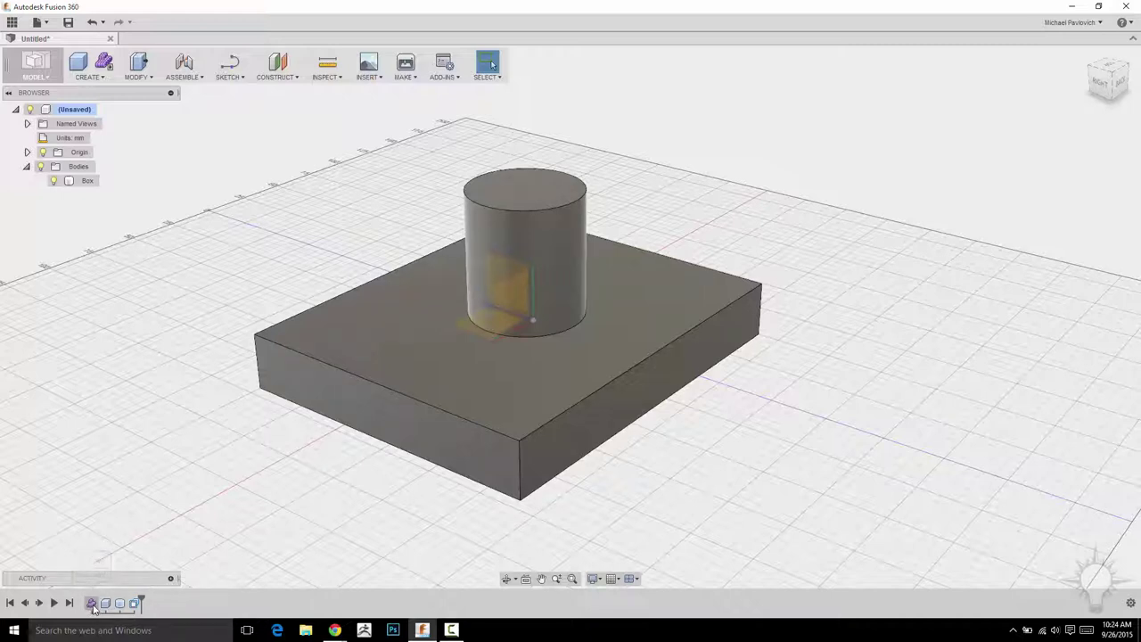
Step: Delete the form feature at the start of the design history
right_click(93, 604)
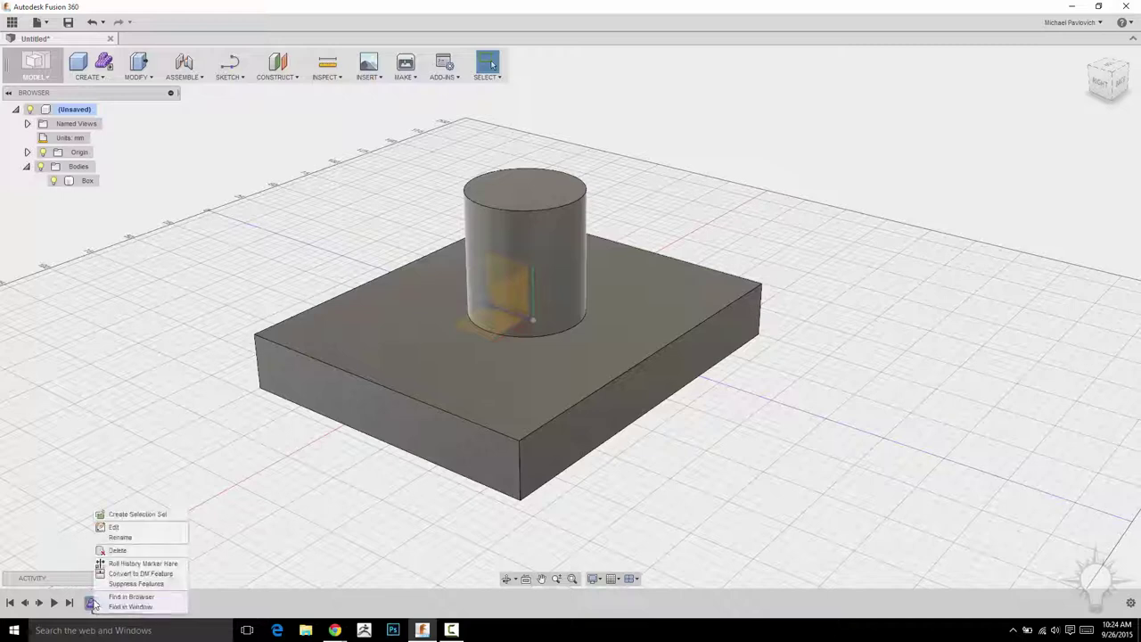
left_click(115, 553)
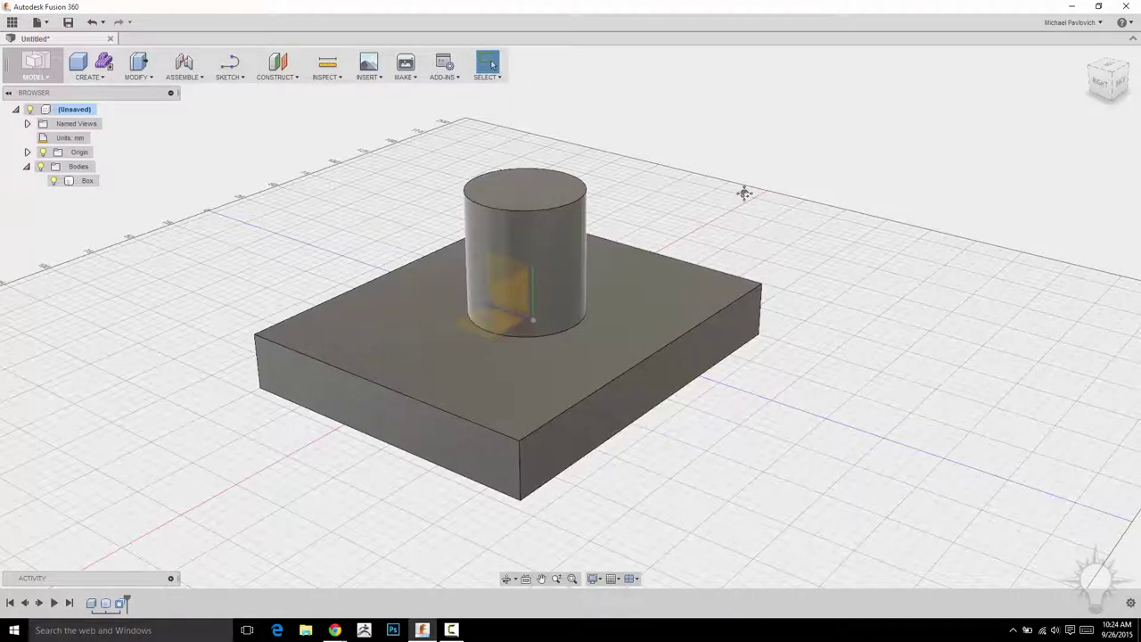
middle_click_drag(744, 190, 649, 182)
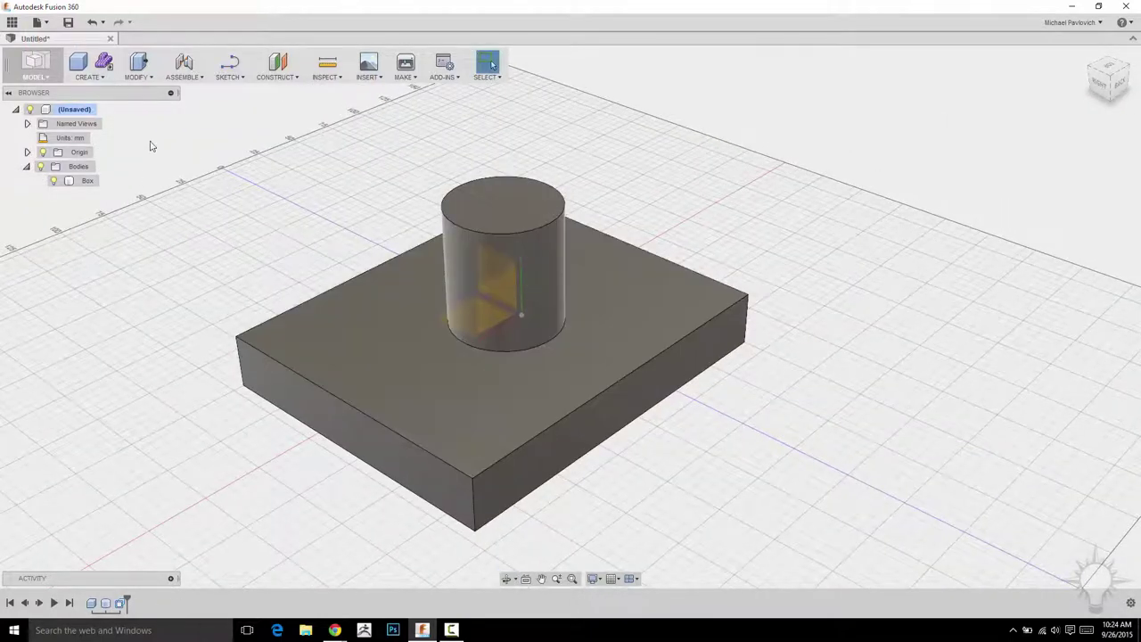
left_click(140, 79)
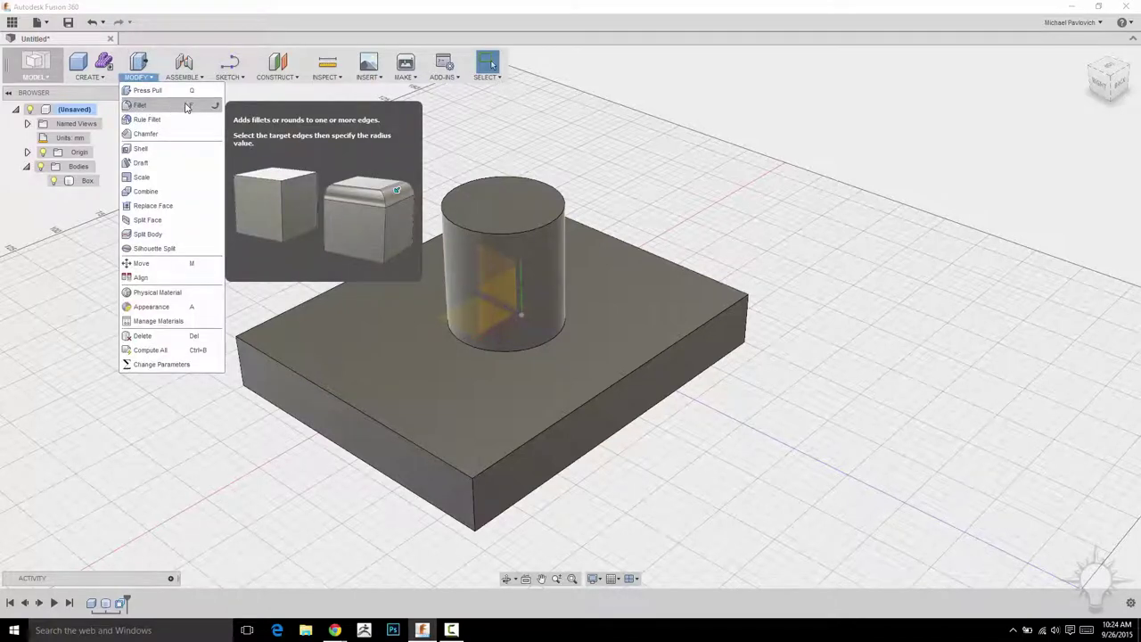
left_click(138, 105)
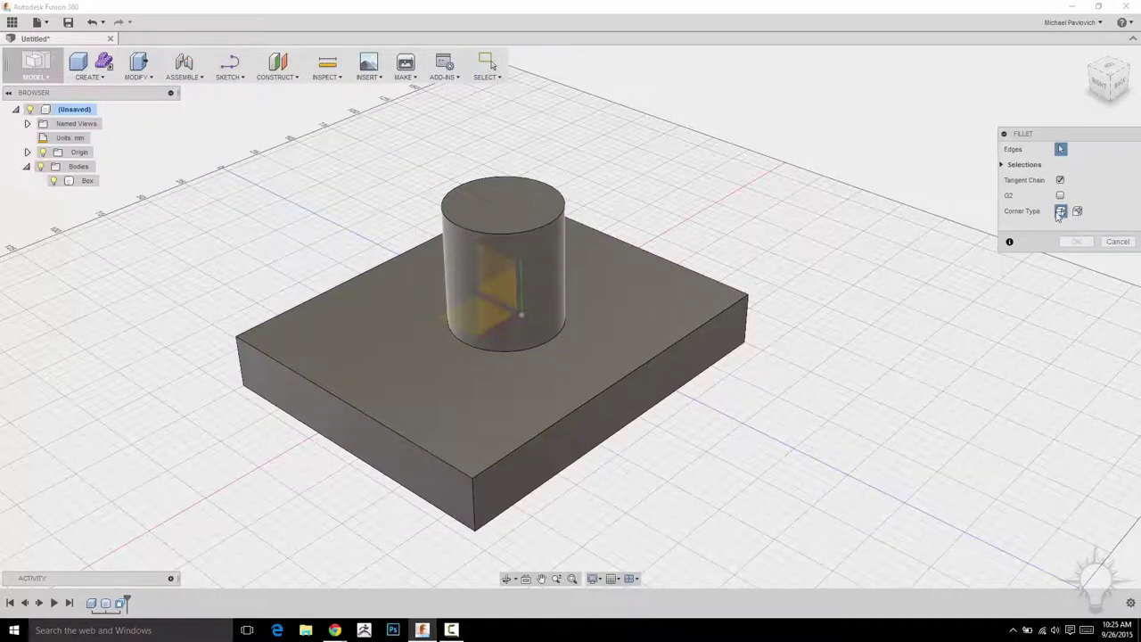
scroll(645, 190, "up", 2)
middle_click_drag(655, 209, 682, 138)
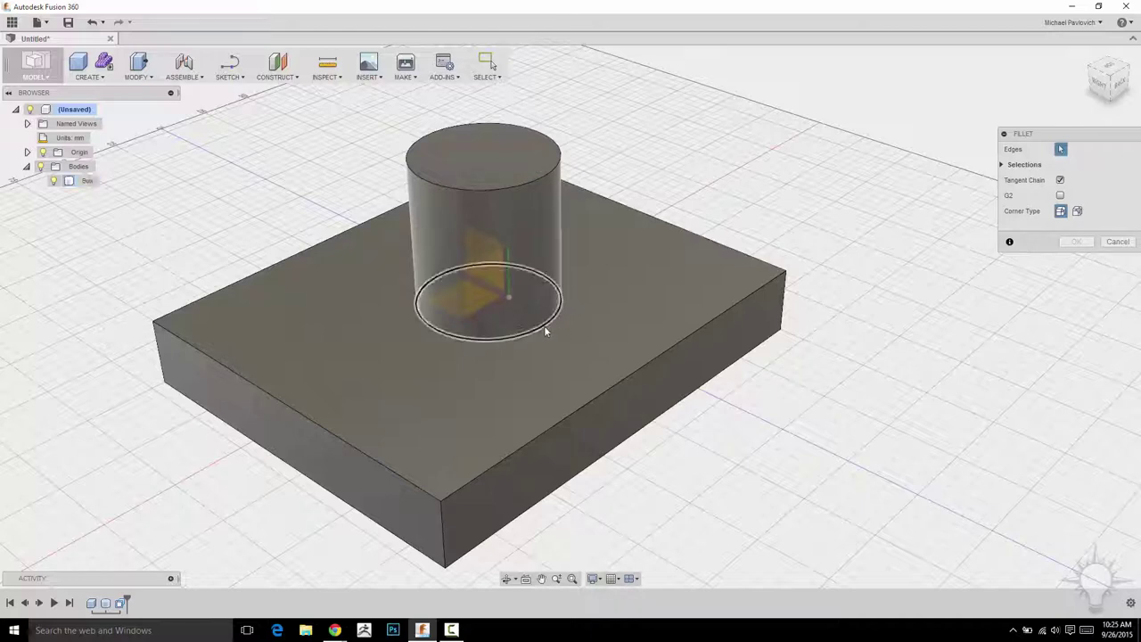
left_click(546, 327)
middle_click_drag(861, 436, 883, 414)
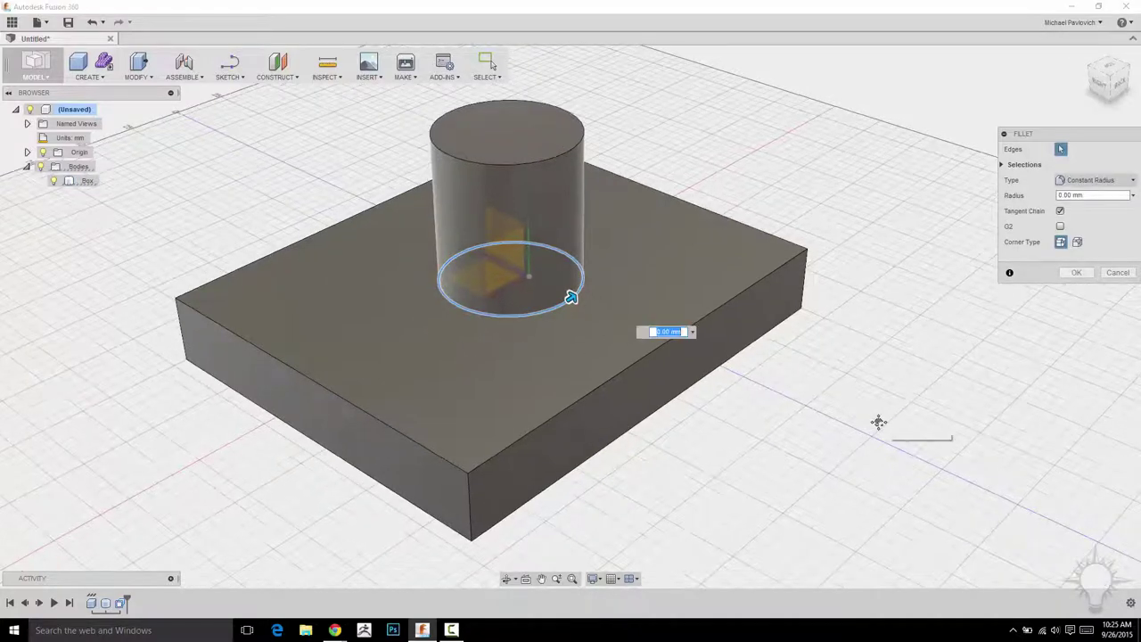
left_click(560, 164)
left_click(751, 289)
left_click(749, 228)
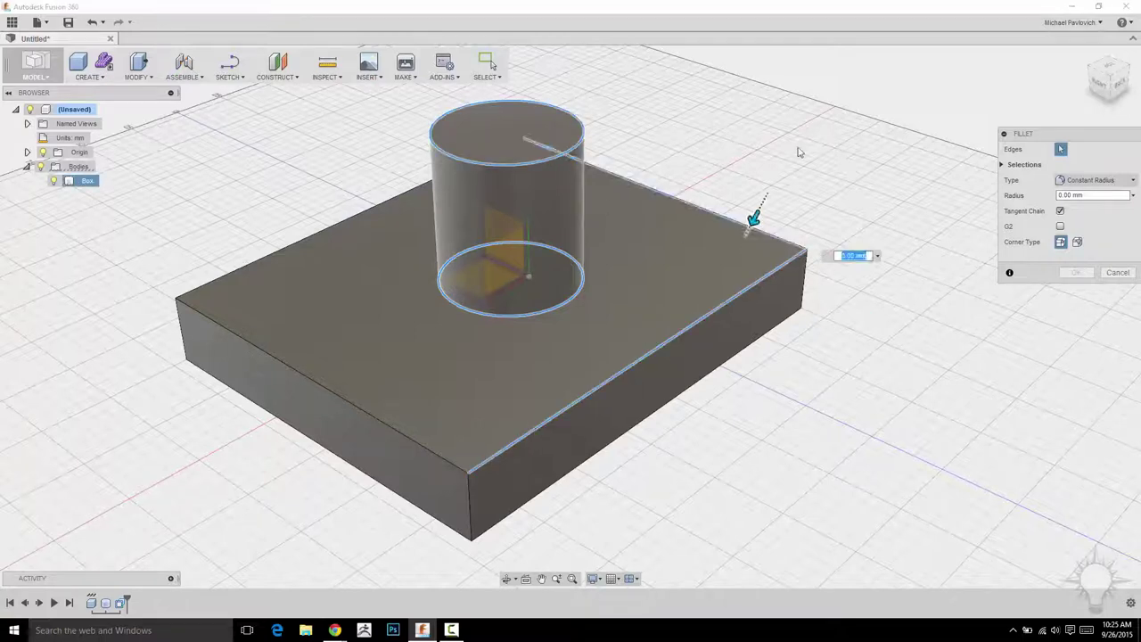
type("25")
key("Return")
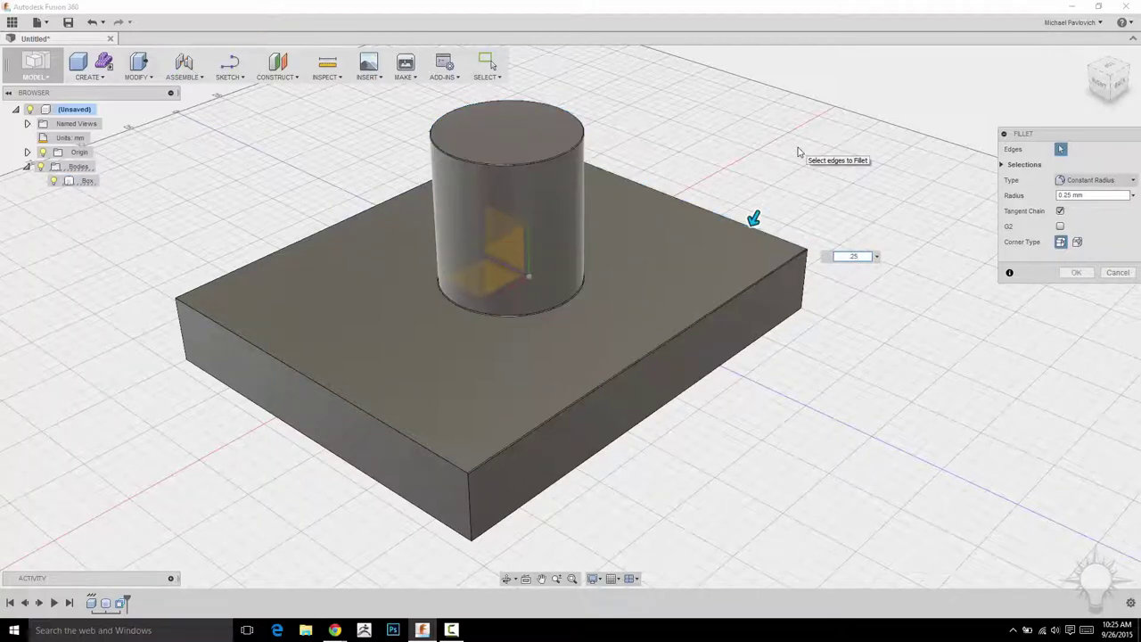
left_click_drag(755, 218, 746, 229)
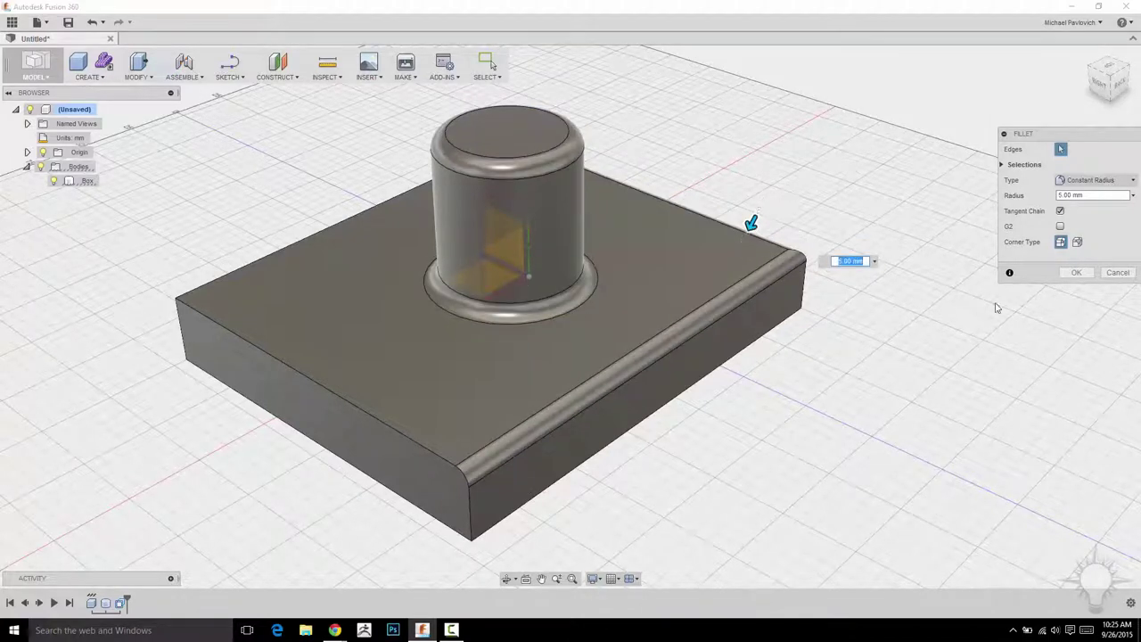
left_click(1110, 275)
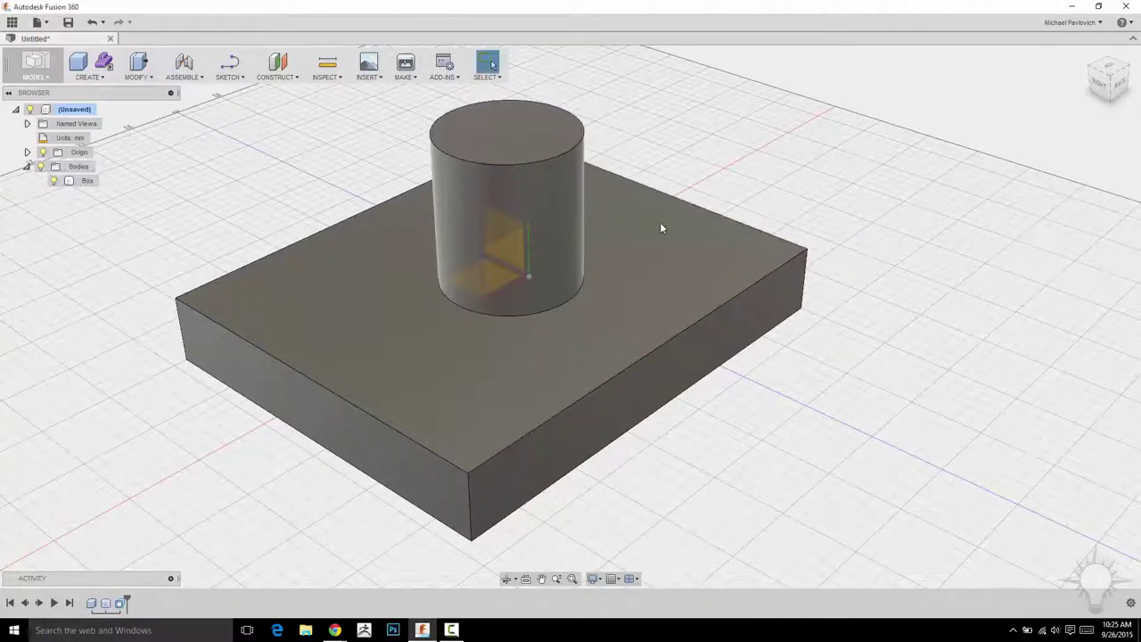
left_click(545, 311)
left_click(731, 205)
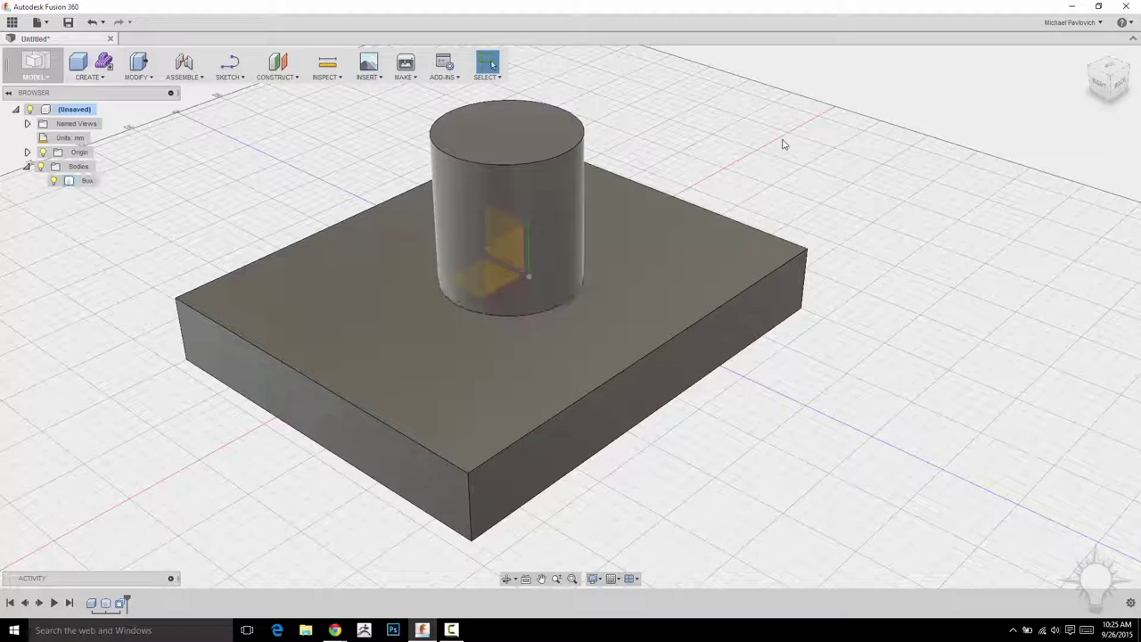
Step: Fillet the edge where the cylinder meets the box with a constant radius of 7.5 mm
right_click(851, 166)
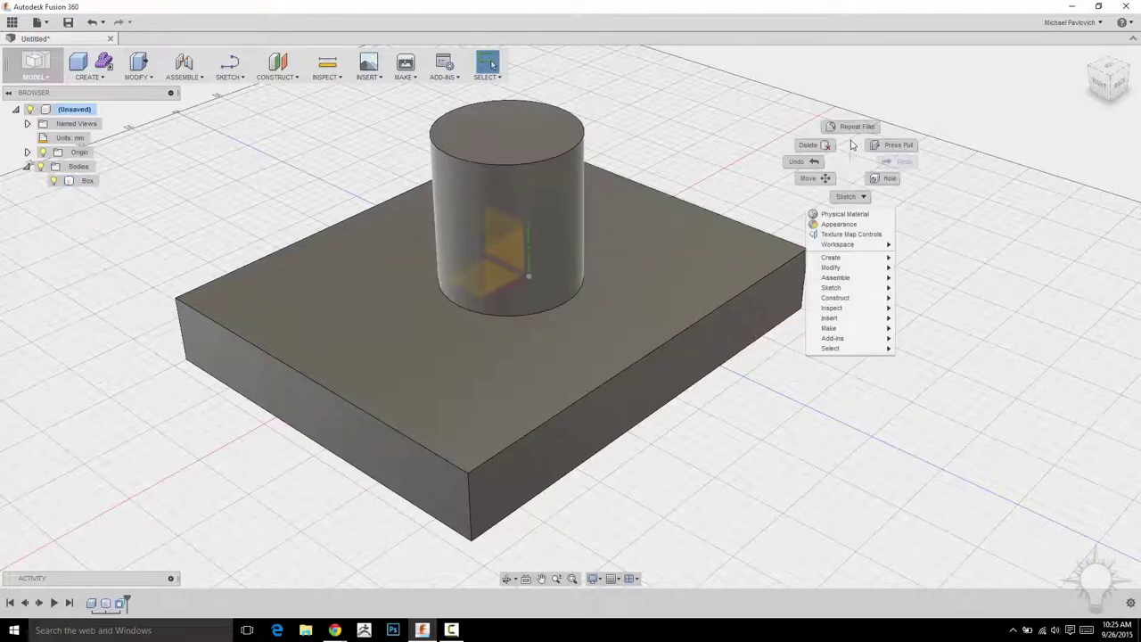
left_click(851, 126)
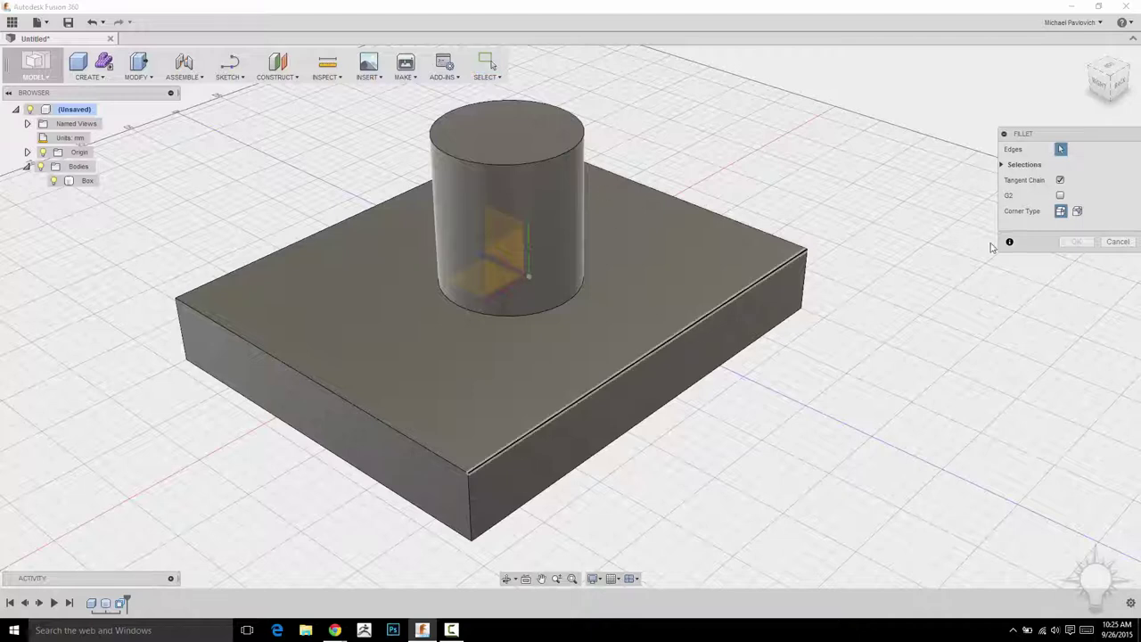
left_click(545, 311)
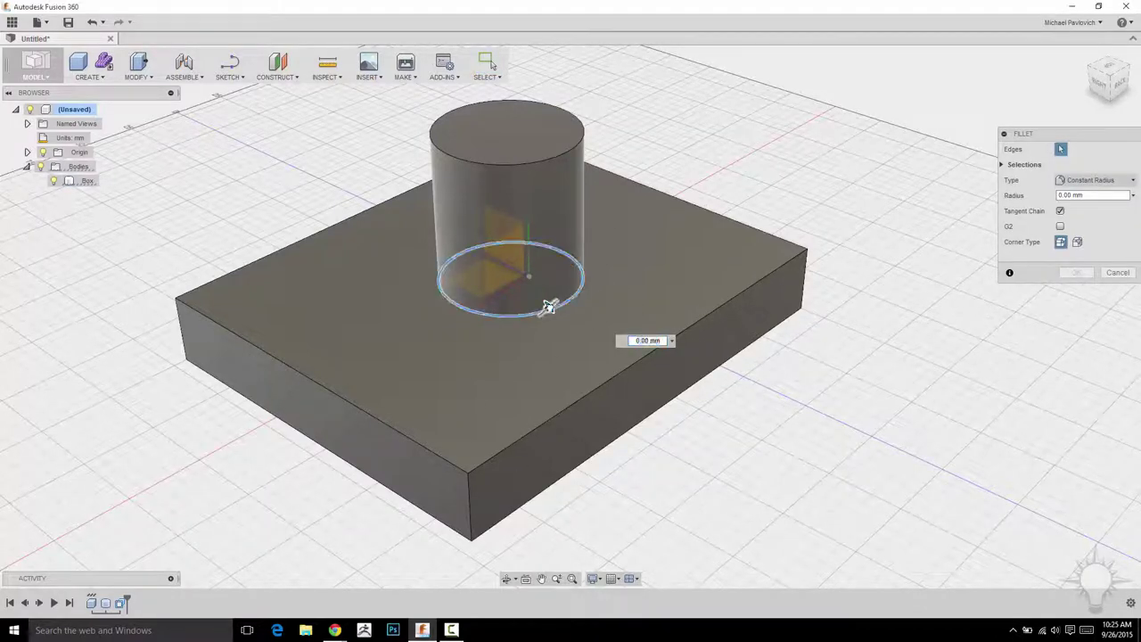
left_click_drag(549, 307, 551, 305)
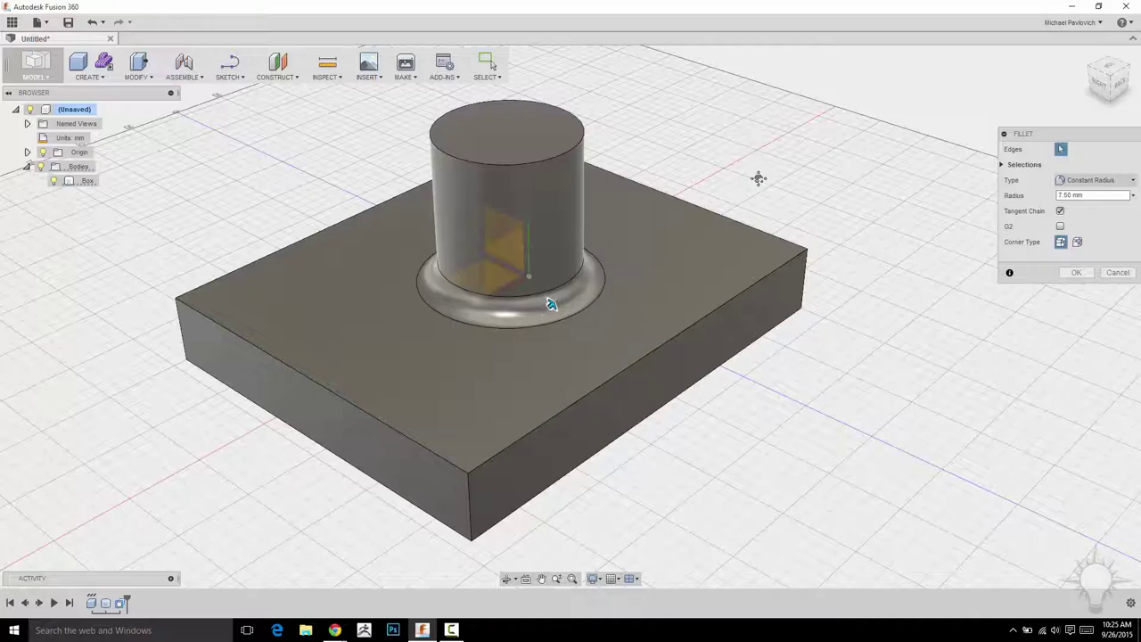
middle_click_drag(757, 178, 910, 294, "shift")
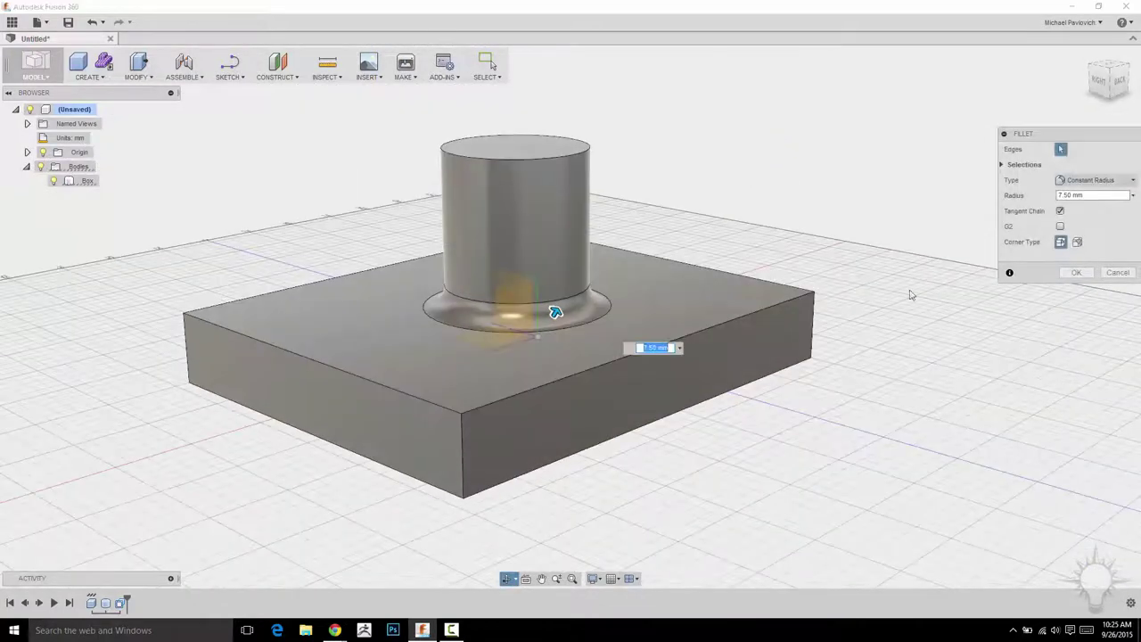
left_click(1074, 273)
Step: Start a new cylinder on the existing cylinder's top face, centred on it, with a diameter of about 37 mm
middle_click_drag(886, 157, 922, 194, "shift")
middle_click_drag(860, 236, 897, 250, "shift")
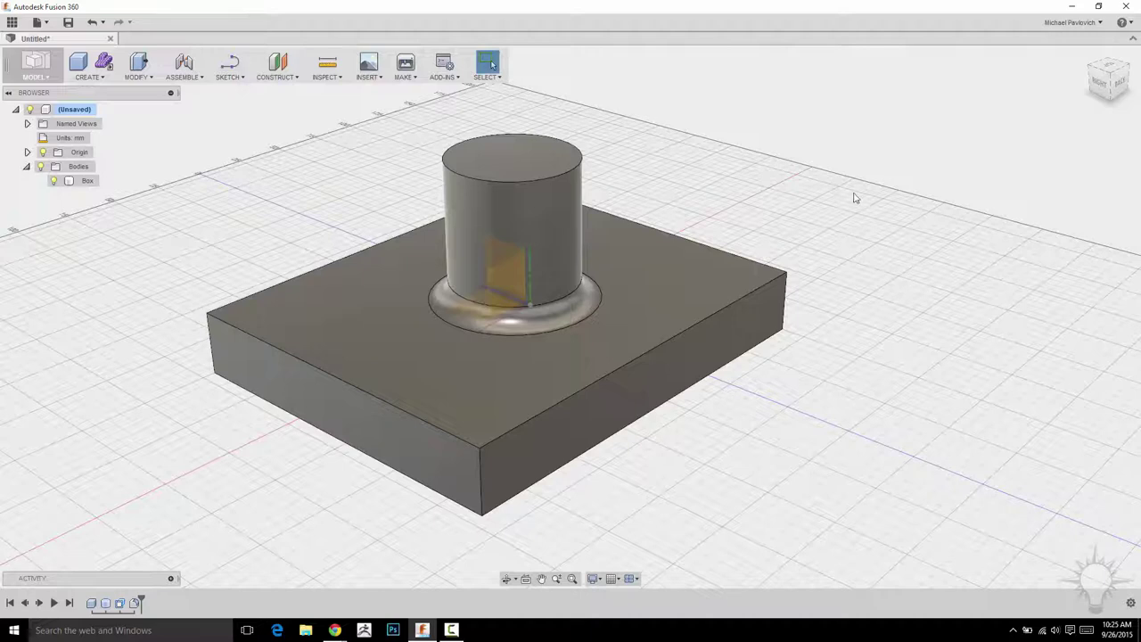
middle_click_drag(854, 198, 887, 211, "shift")
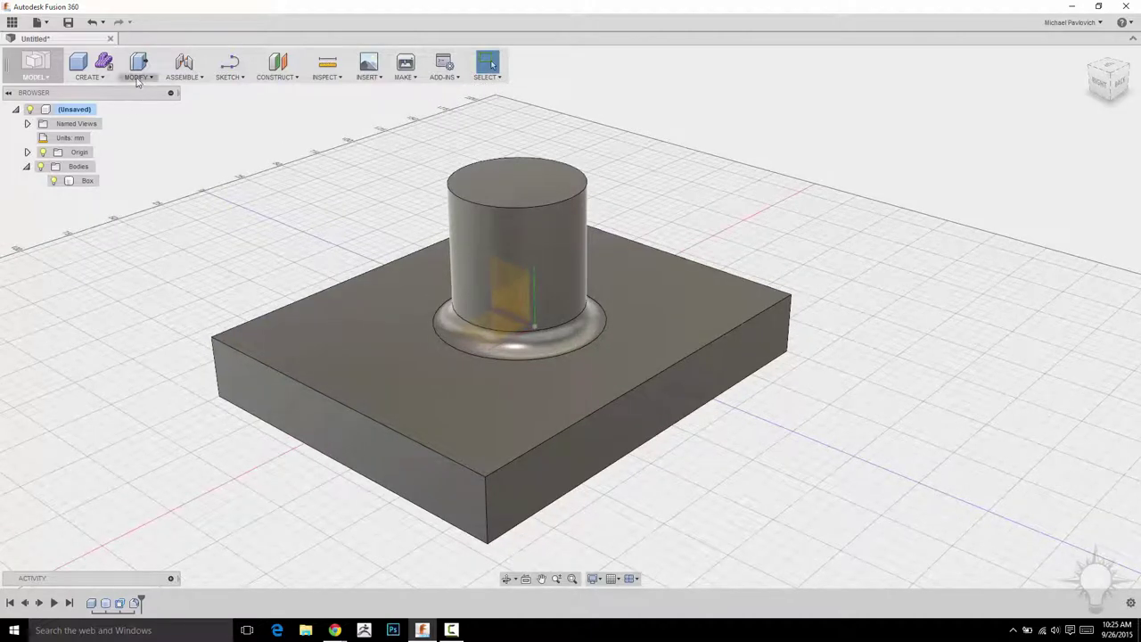
left_click(95, 78)
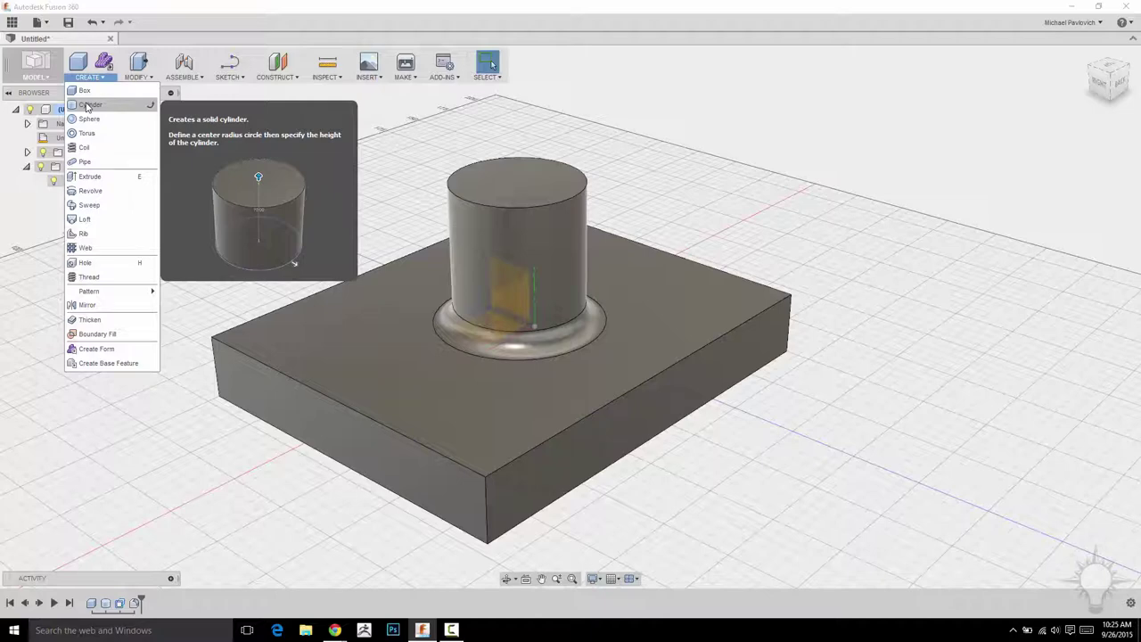
left_click(87, 106)
left_click(535, 175)
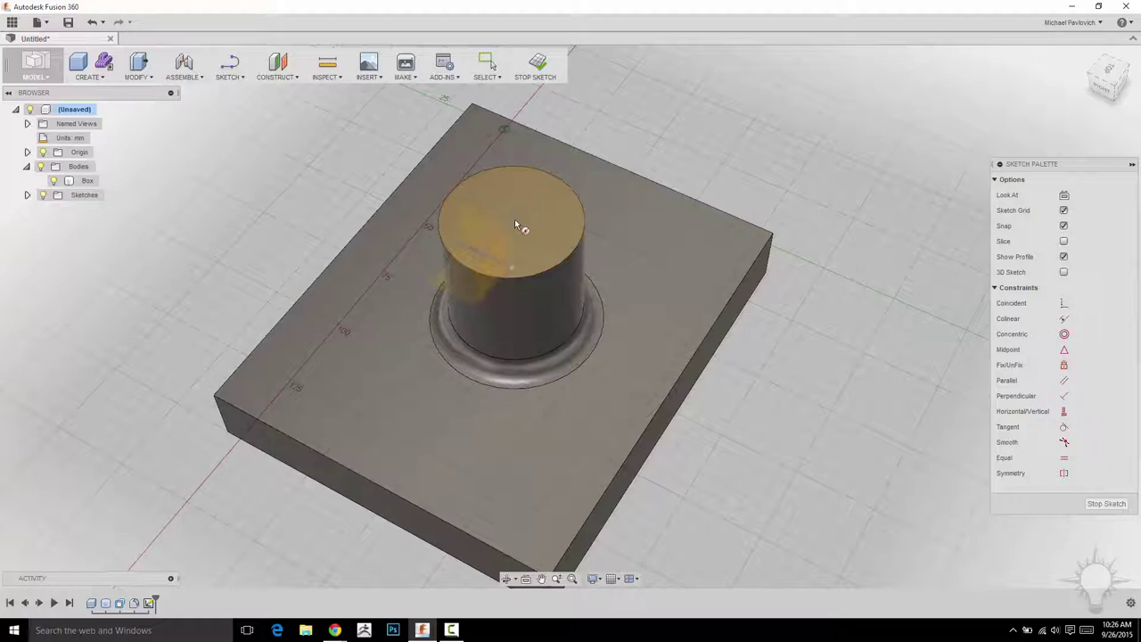
left_click(514, 219)
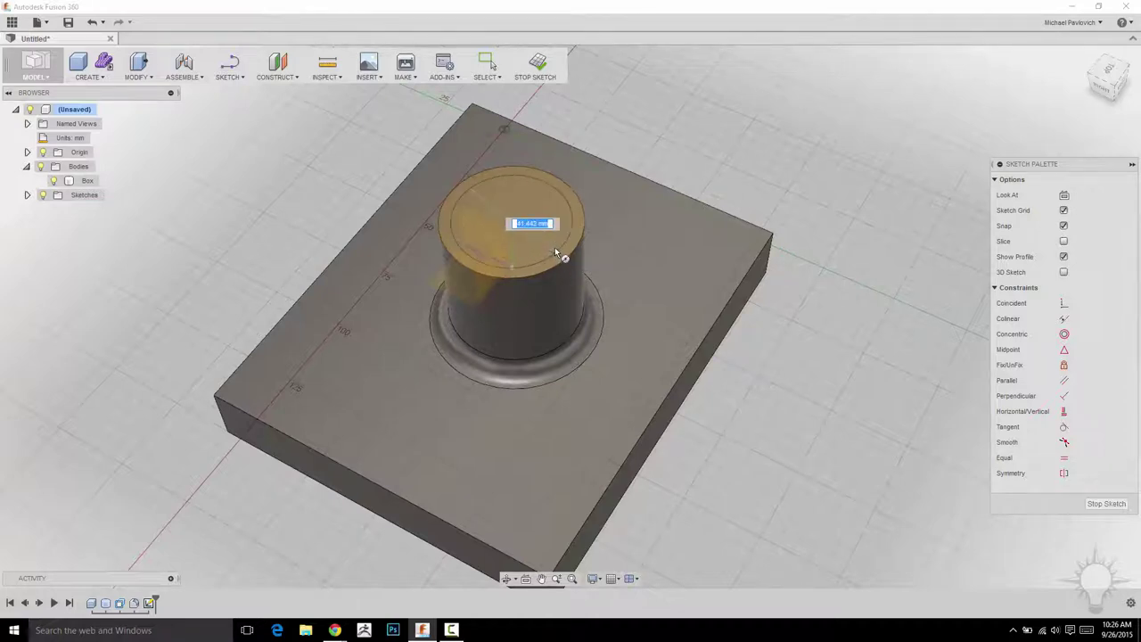
left_click(553, 252)
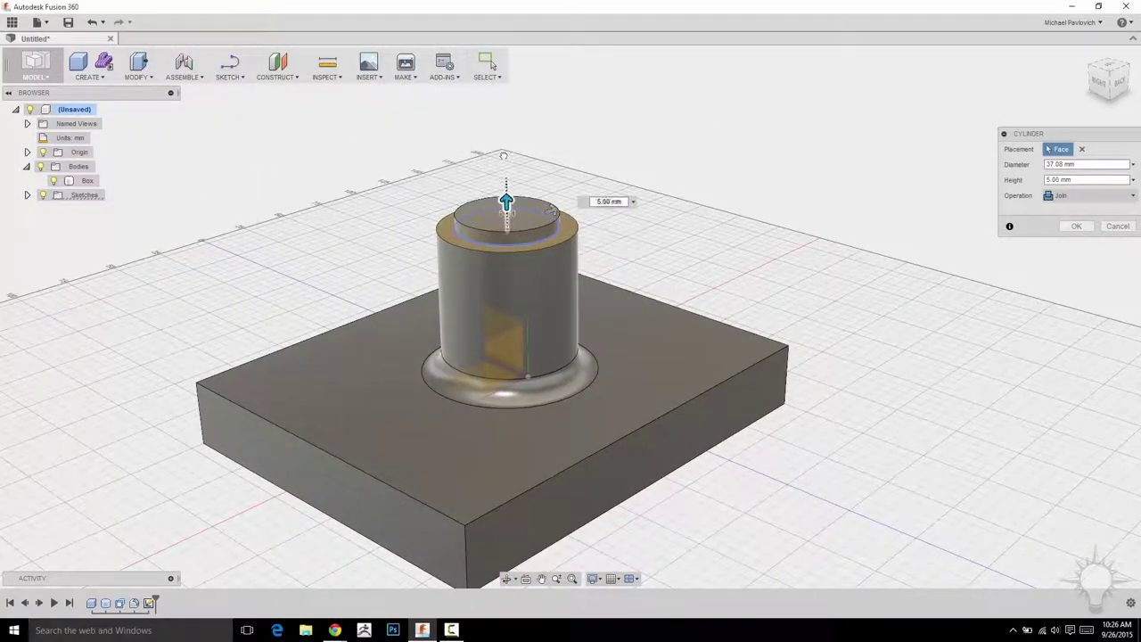
Step: Set the new cylinder's height to -15 mm and create it with the Cut operation as a recess in the cylinder
left_click_drag(507, 203, 569, 218)
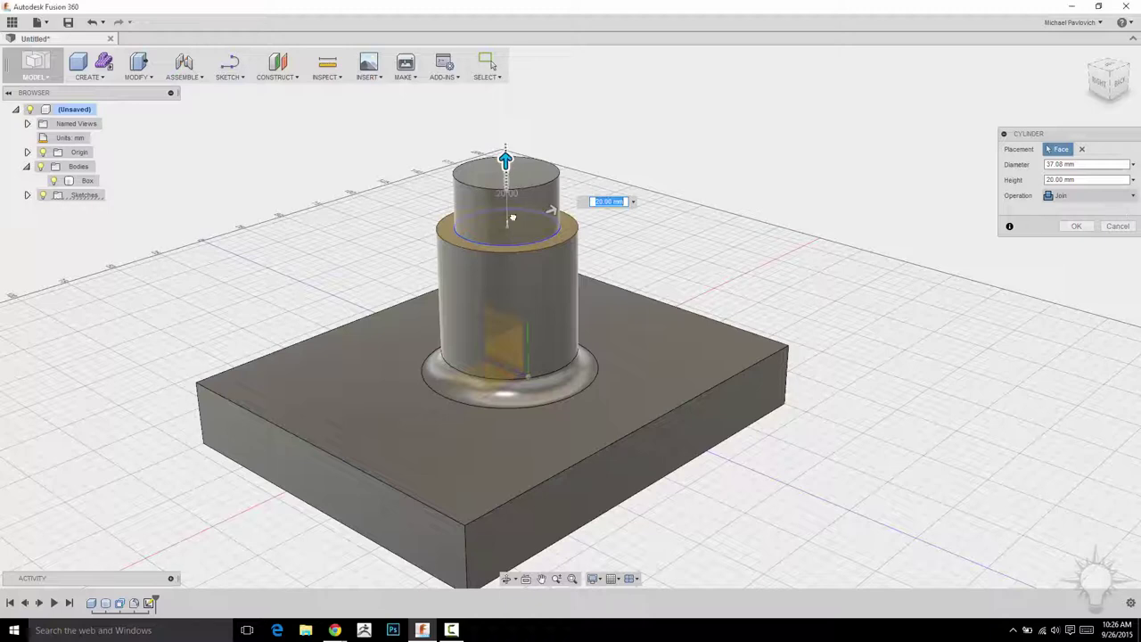
left_click_drag(506, 163, 509, 272)
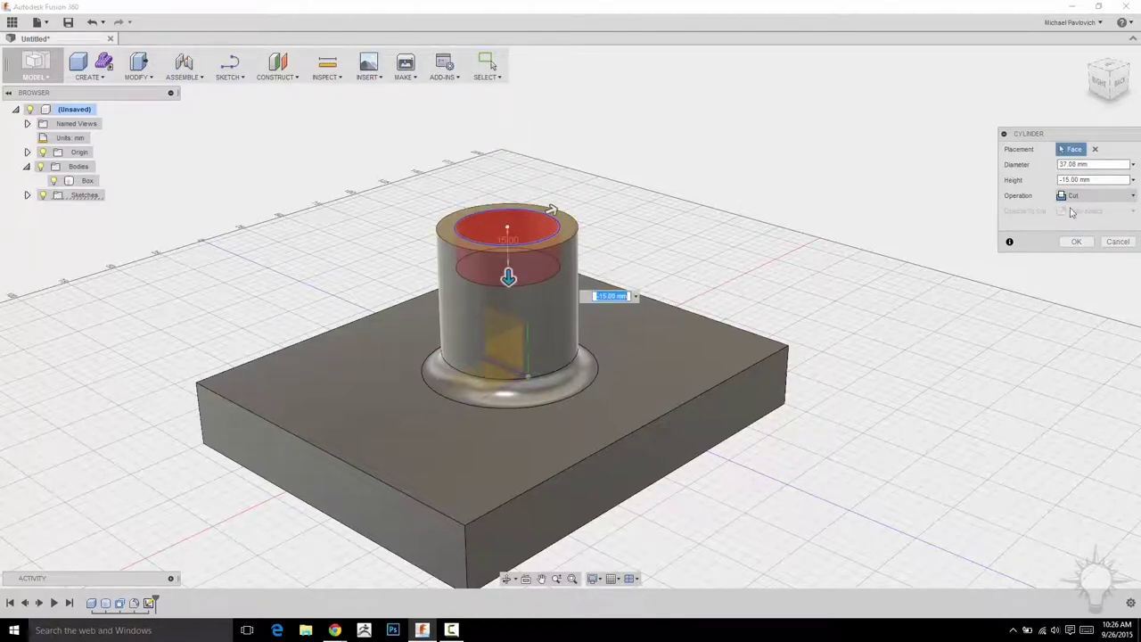
left_click(1076, 241)
Step: Chamfer the outer top edge of the hollowed cylinder with an equal distance of 2 mm
scroll(683, 214, "up", 5)
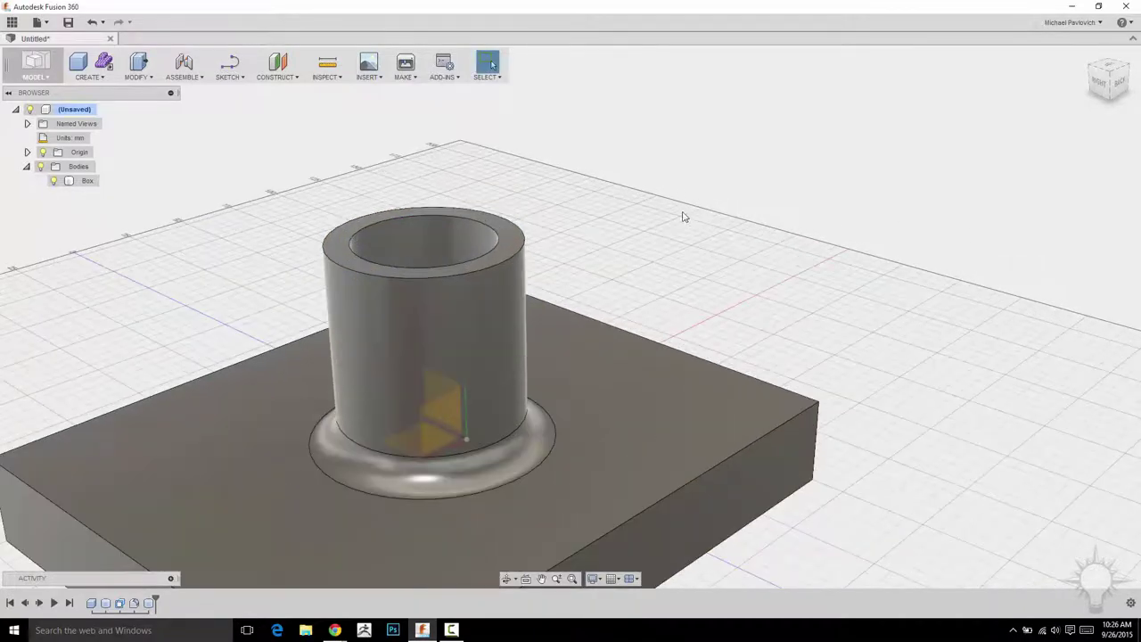
middle_click_drag(736, 173, 782, 155, "shift")
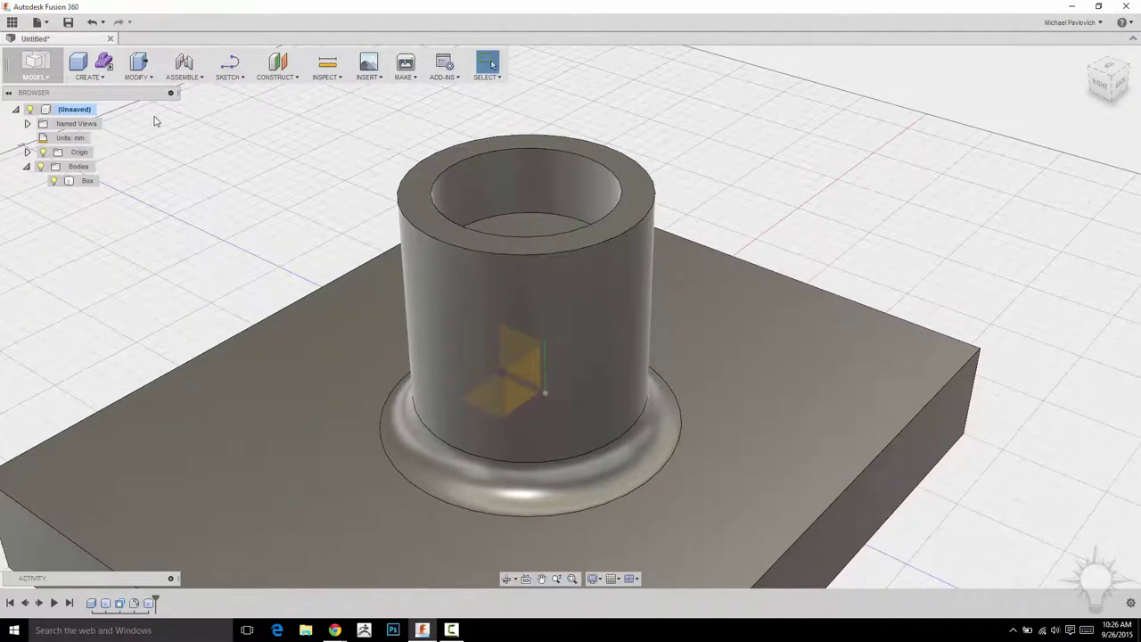
left_click(144, 78)
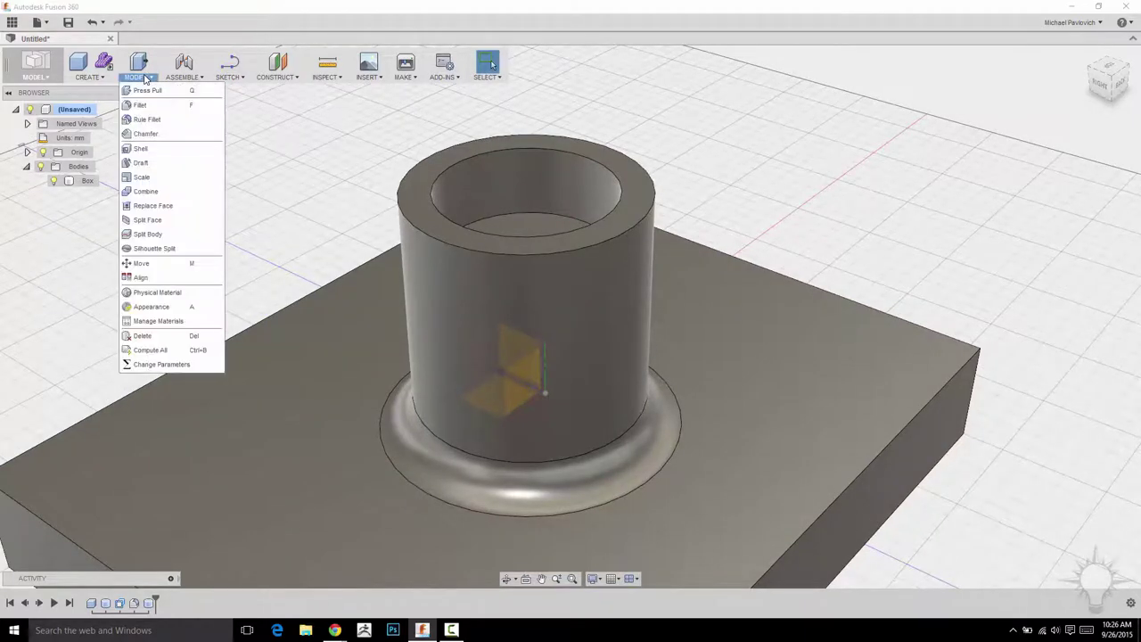
left_click(146, 133)
left_click(431, 238)
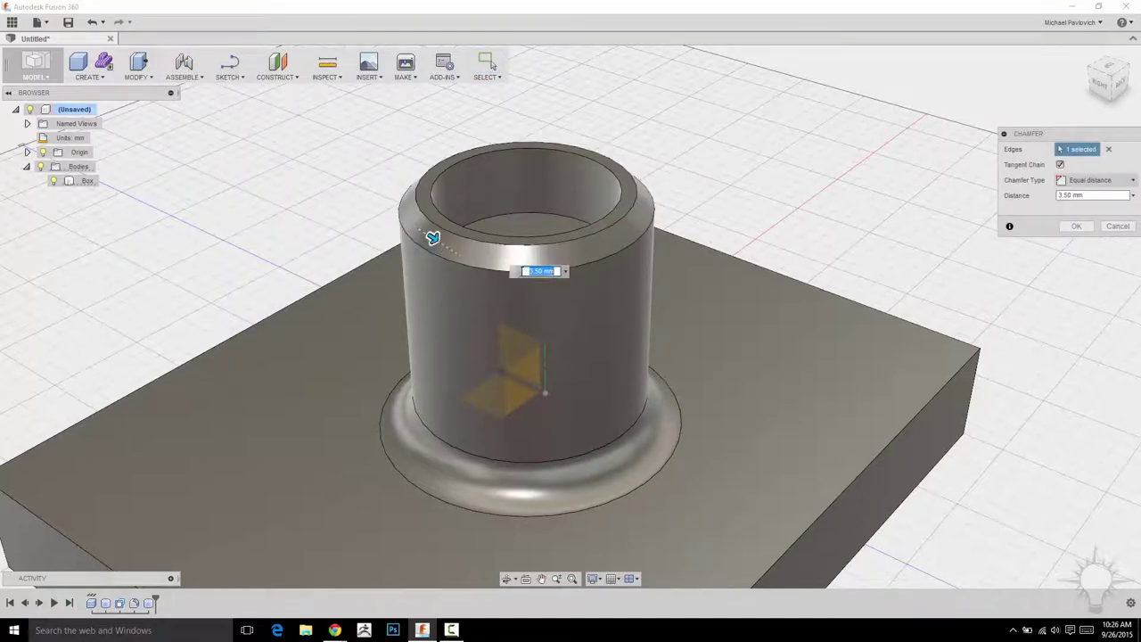
left_click_drag(433, 237, 437, 239)
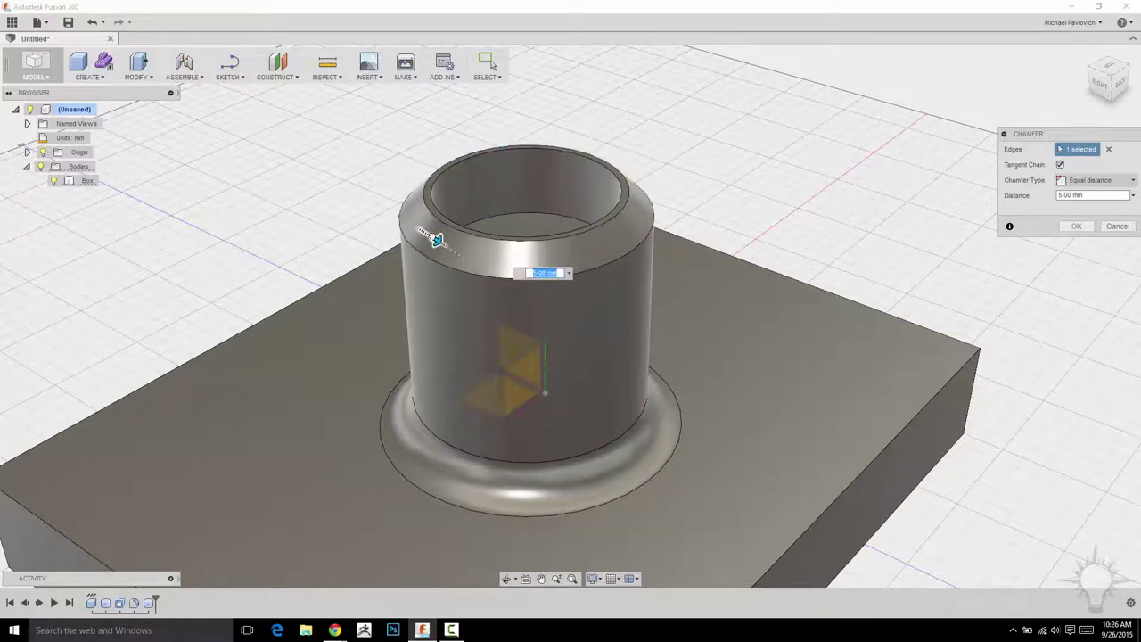
type("2")
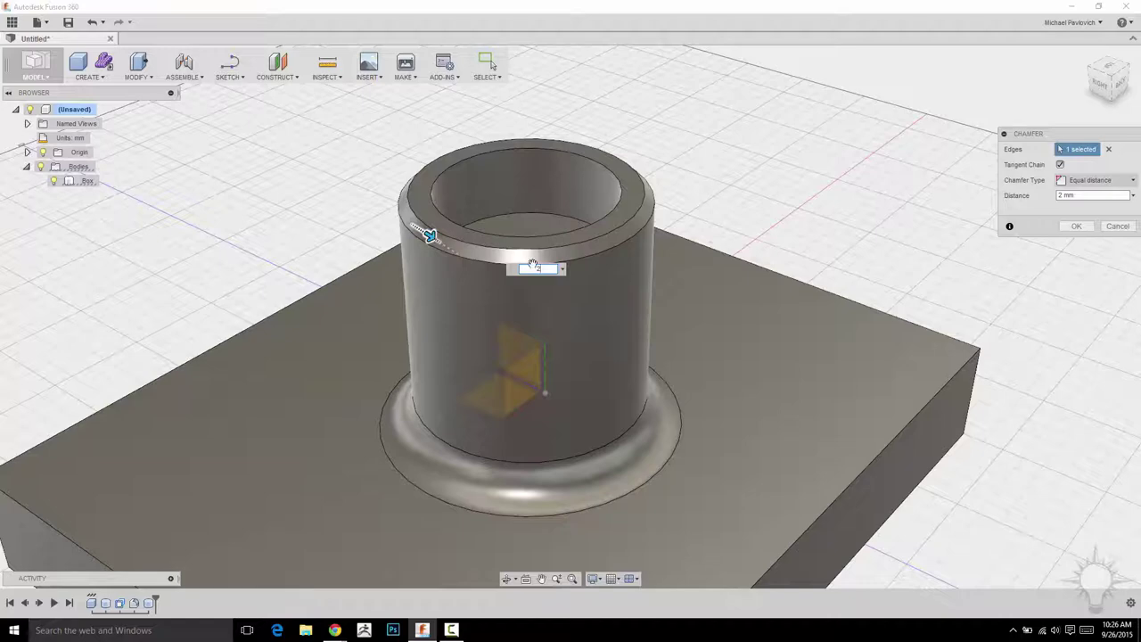
left_click(1076, 226)
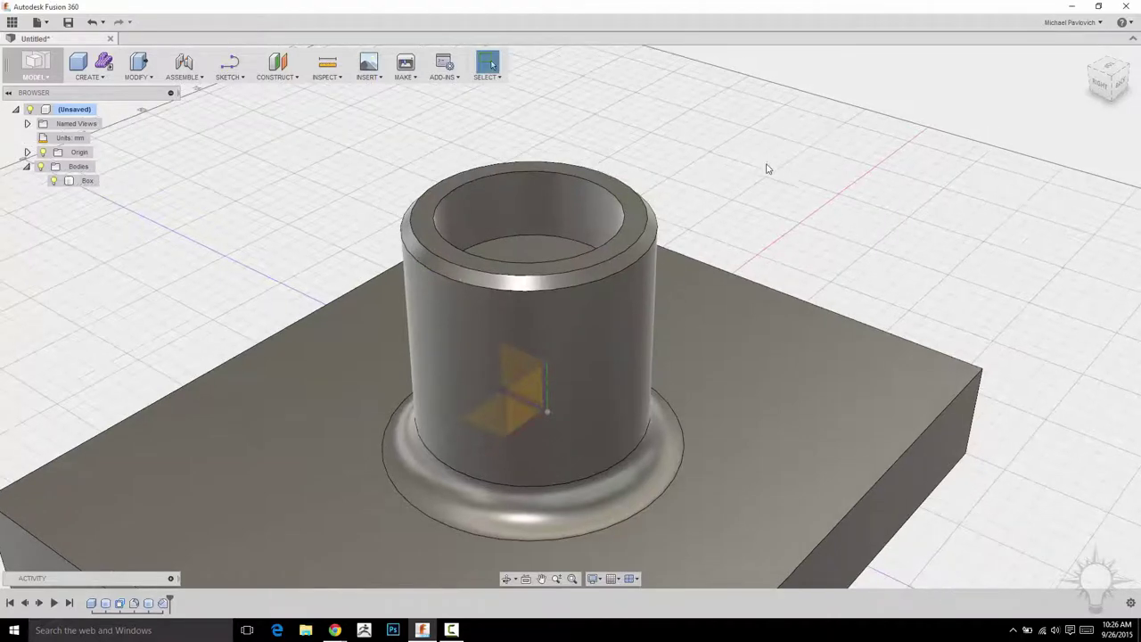
Step: Fillet the inner and outer edges of the cylinder's top rim face with a constant radius of 0.5 mm
key("f")
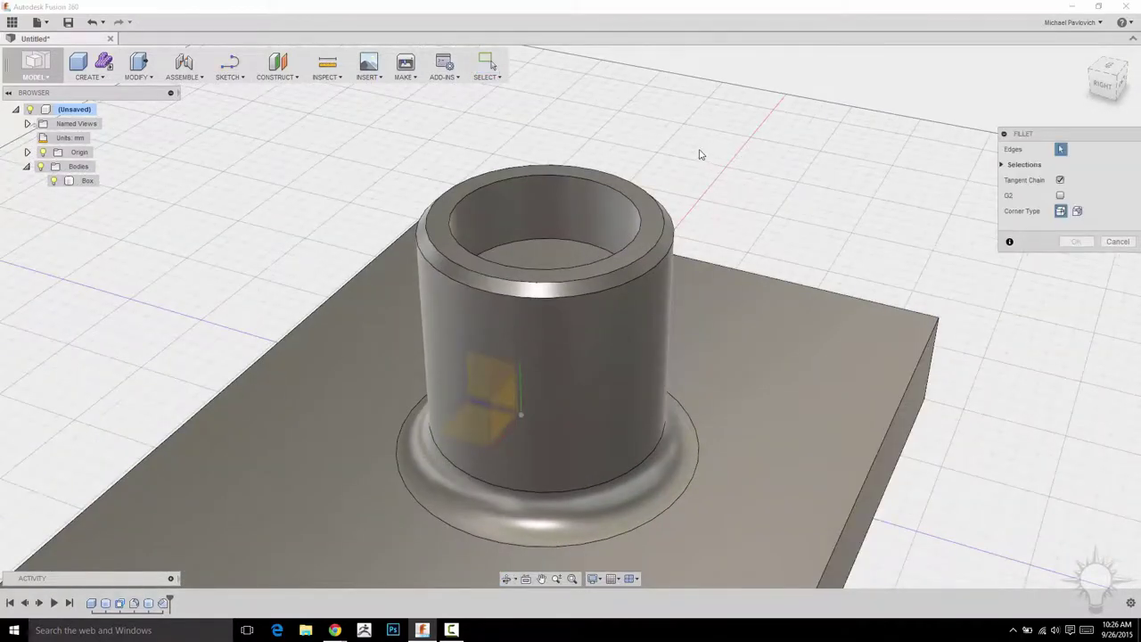
middle_click_drag(701, 154, 726, 200, "shift")
left_click(672, 209)
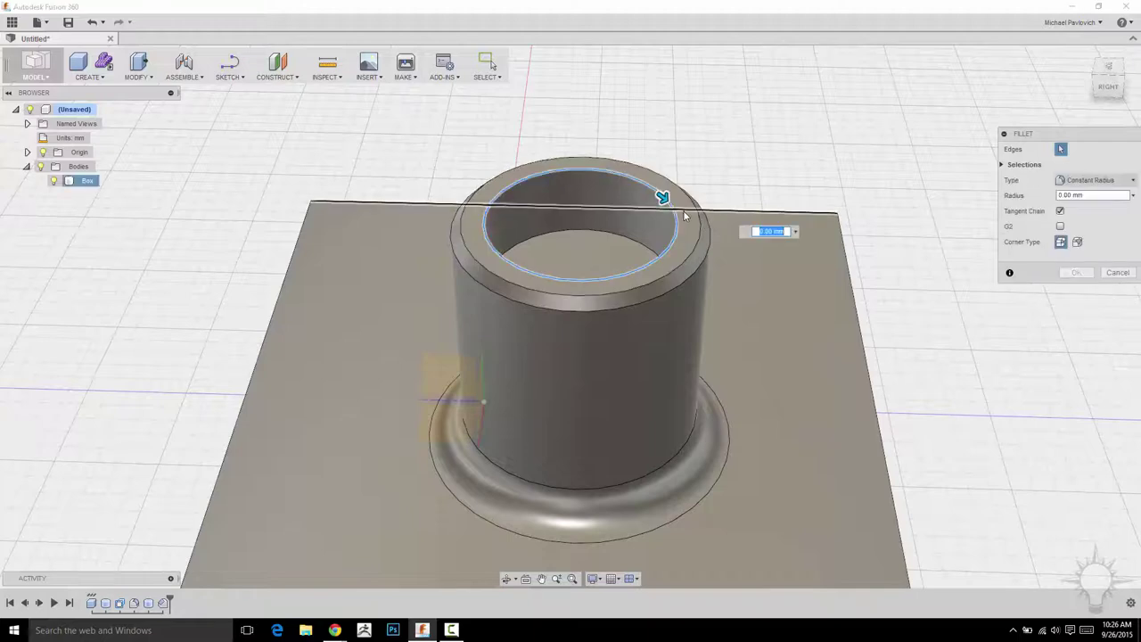
left_click(705, 236)
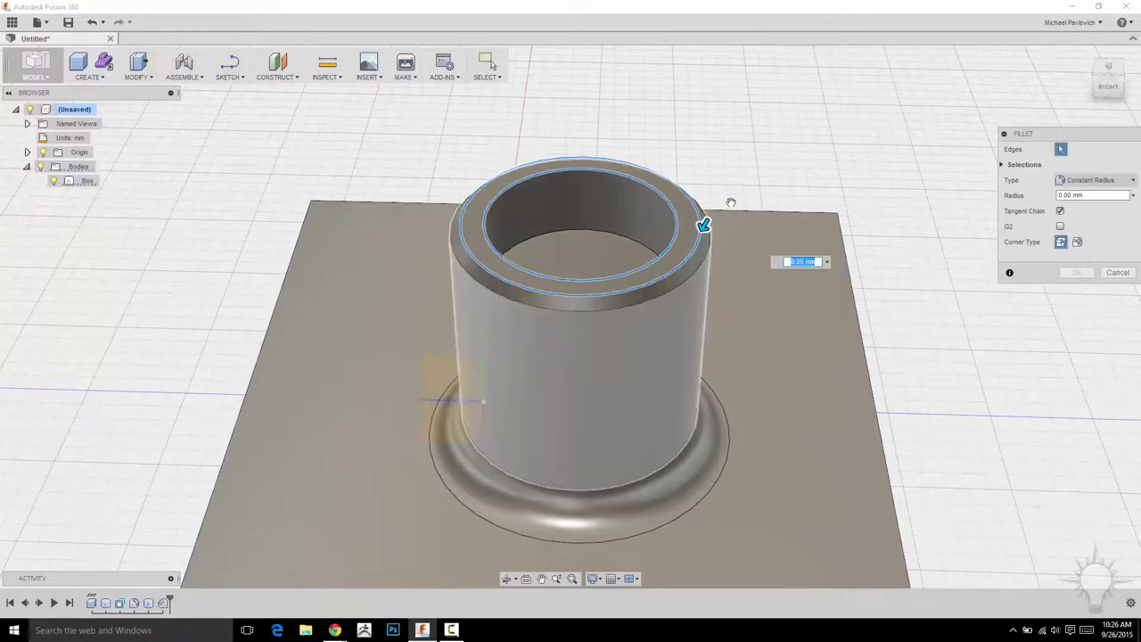
scroll(713, 223, "up", 5)
scroll(708, 224, "down", 4)
scroll(695, 241, "up", 4)
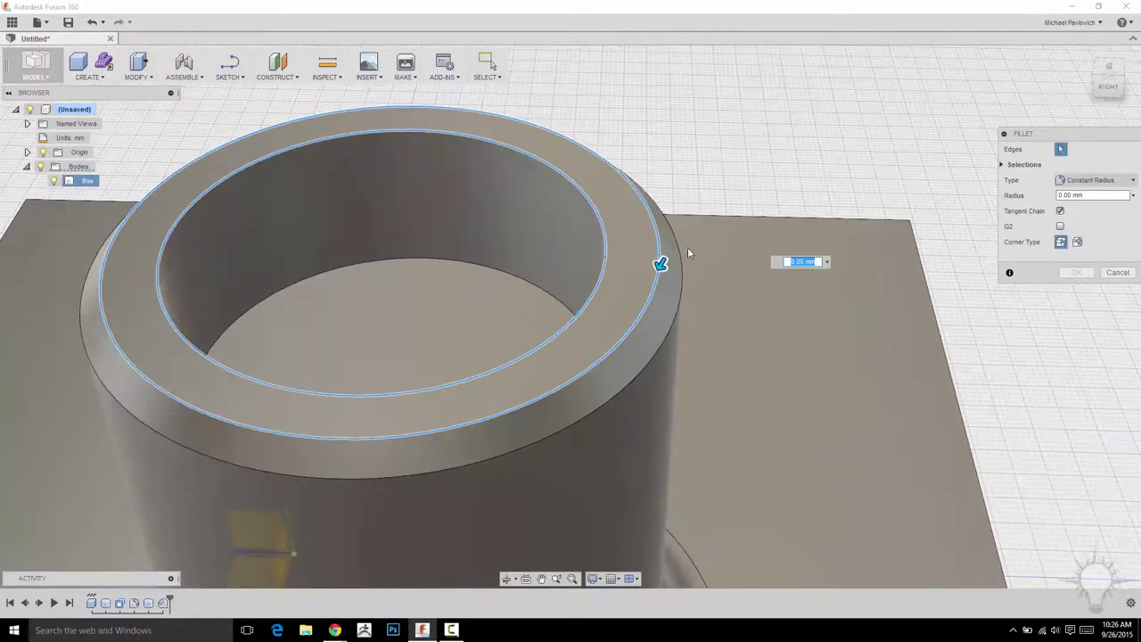
scroll(688, 253, "up", 2)
scroll(687, 254, "down", 3)
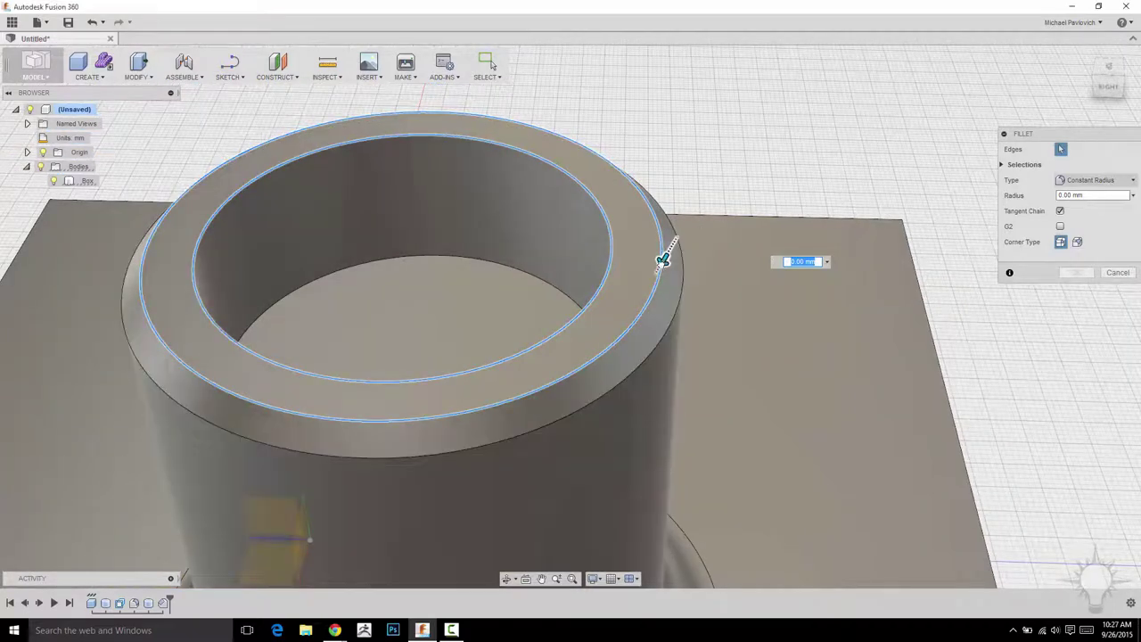
left_click_drag(662, 261, 662, 261)
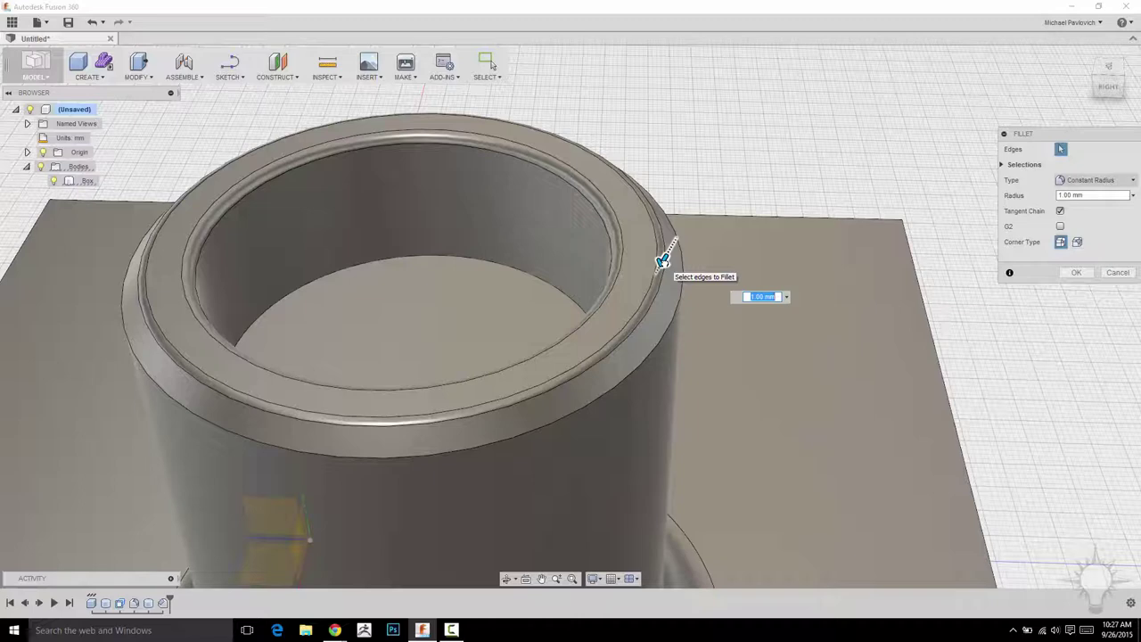
type(".5")
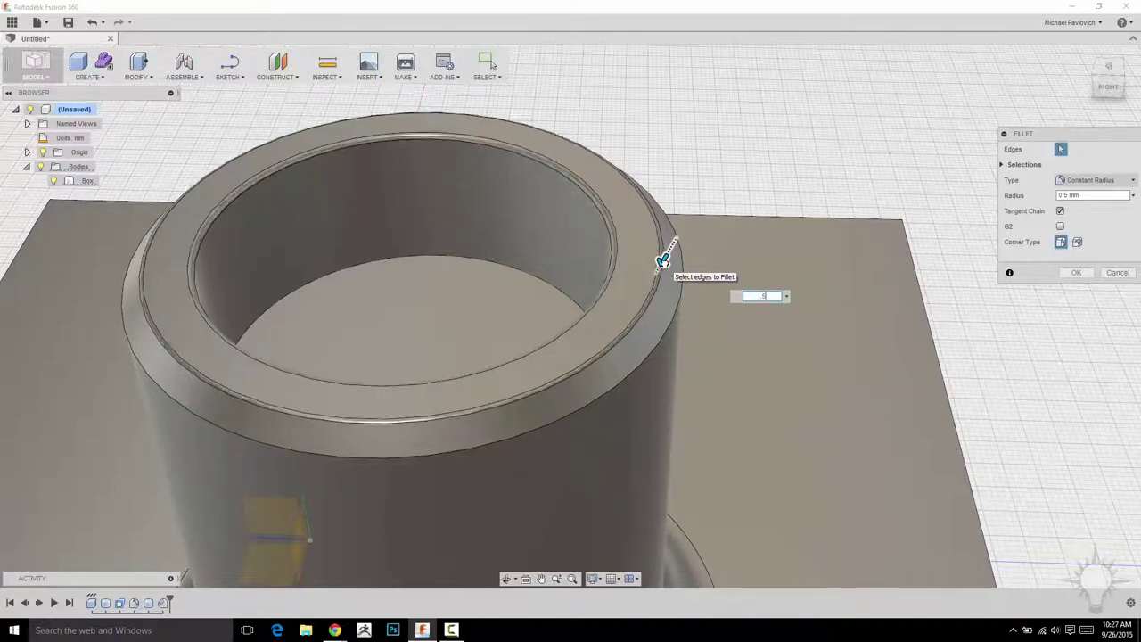
left_click(1075, 273)
scroll(759, 146, "down", 5)
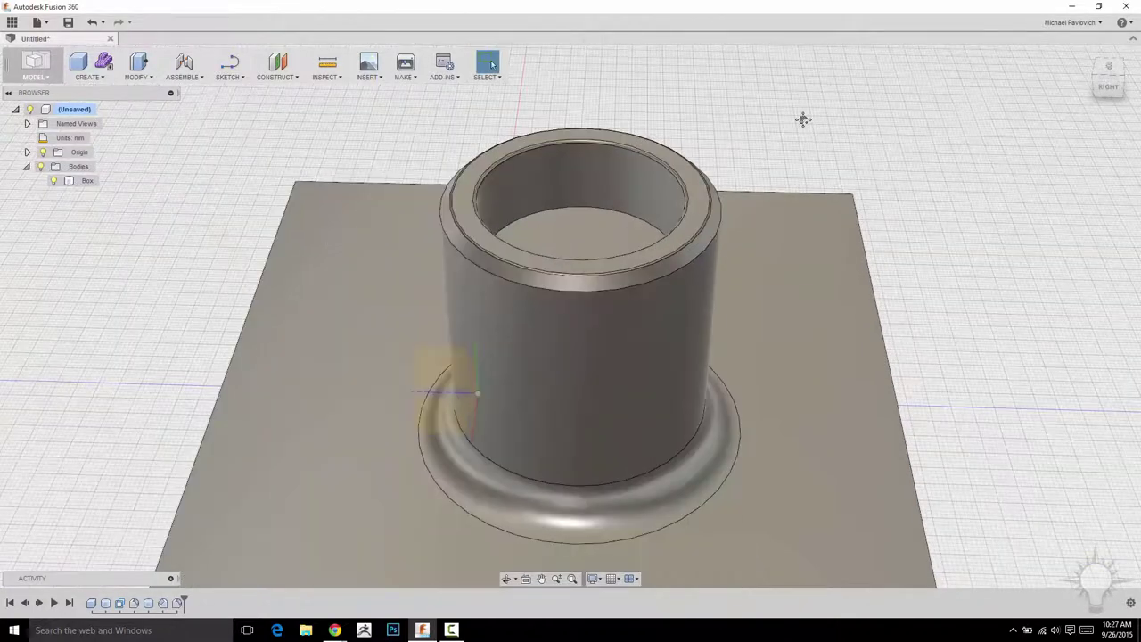
Step: Place a new cylinder on the recess floor, centred on it, with a diameter of about 37 mm and a height of 35 mm
middle_click_drag(805, 117, 856, 143, "shift")
scroll(763, 97, "up", 3)
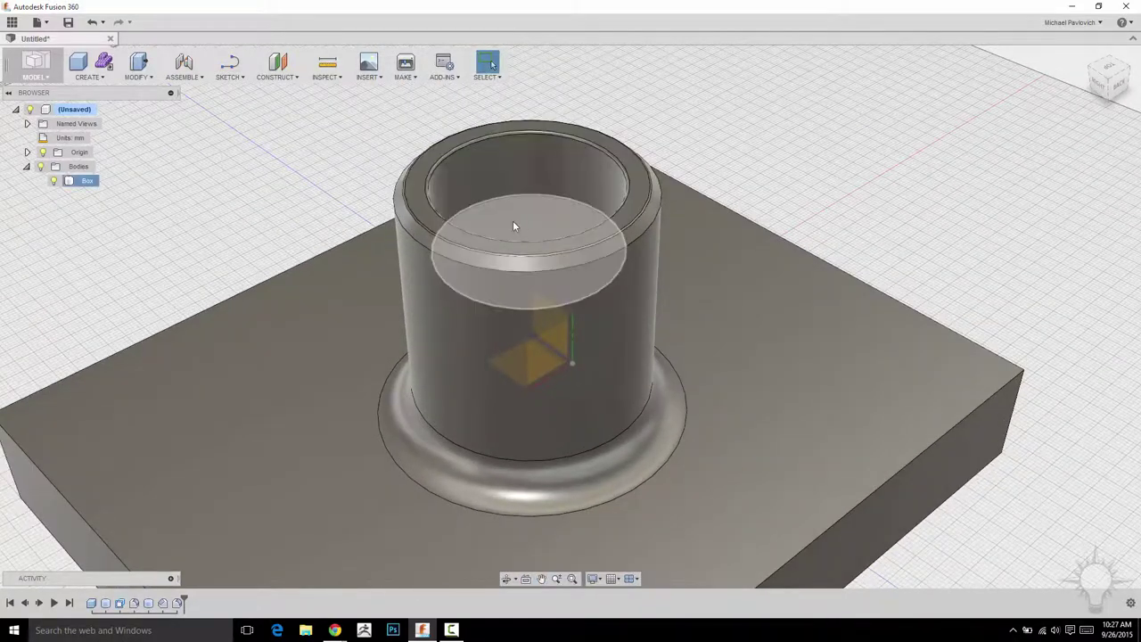
scroll(795, 222, "down", 3)
middle_click_drag(797, 194, 755, 205)
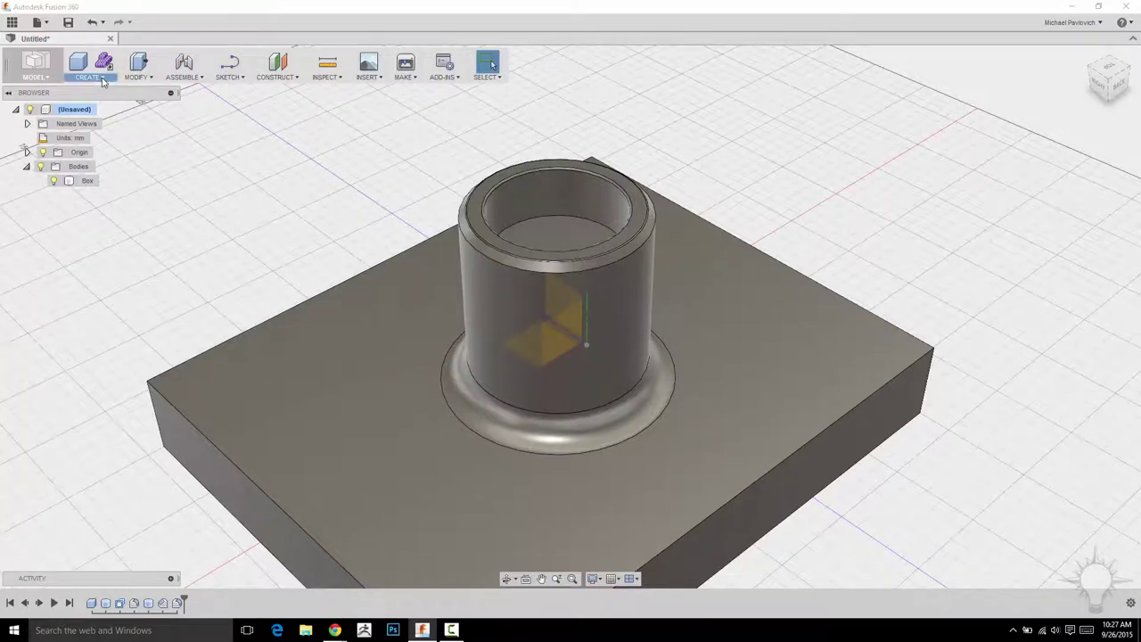
left_click(102, 80)
left_click(94, 106)
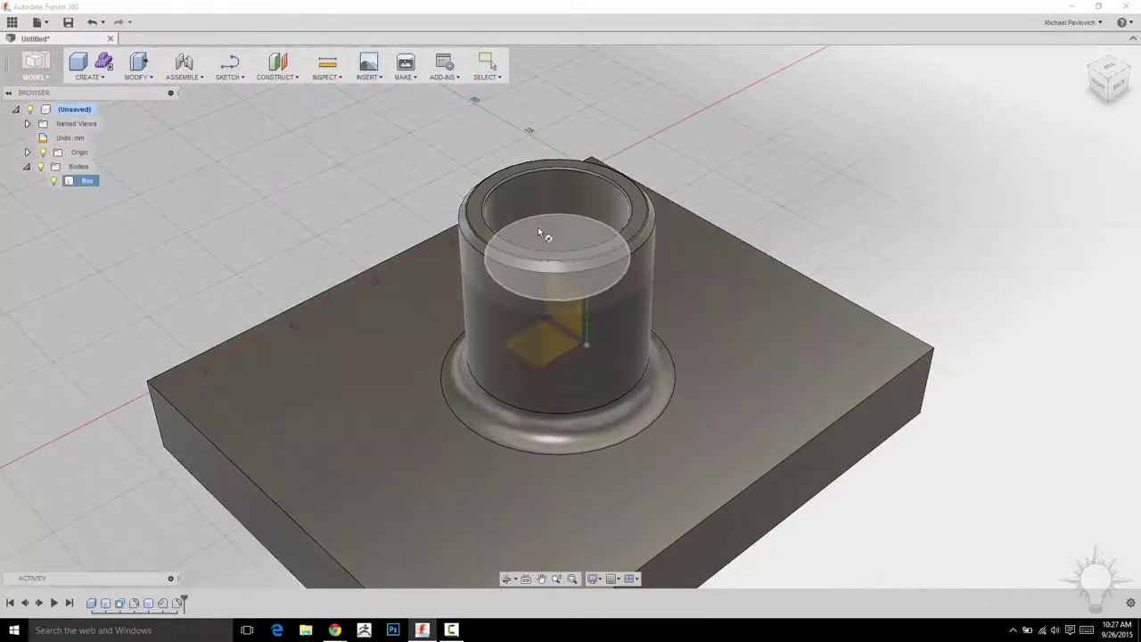
left_click(540, 233)
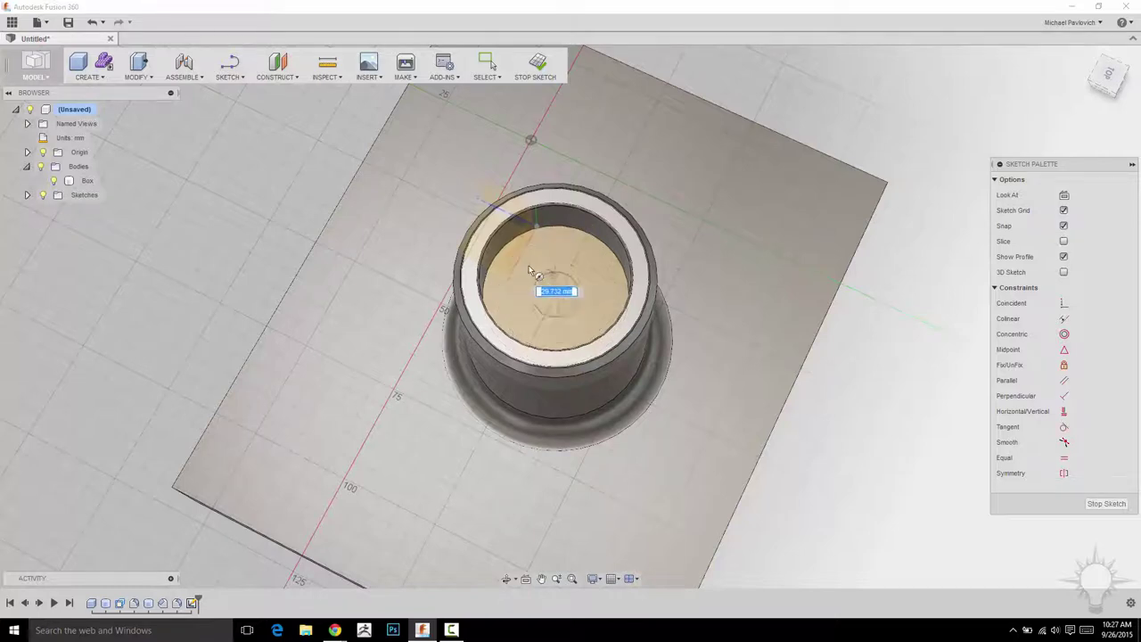
left_click(584, 231)
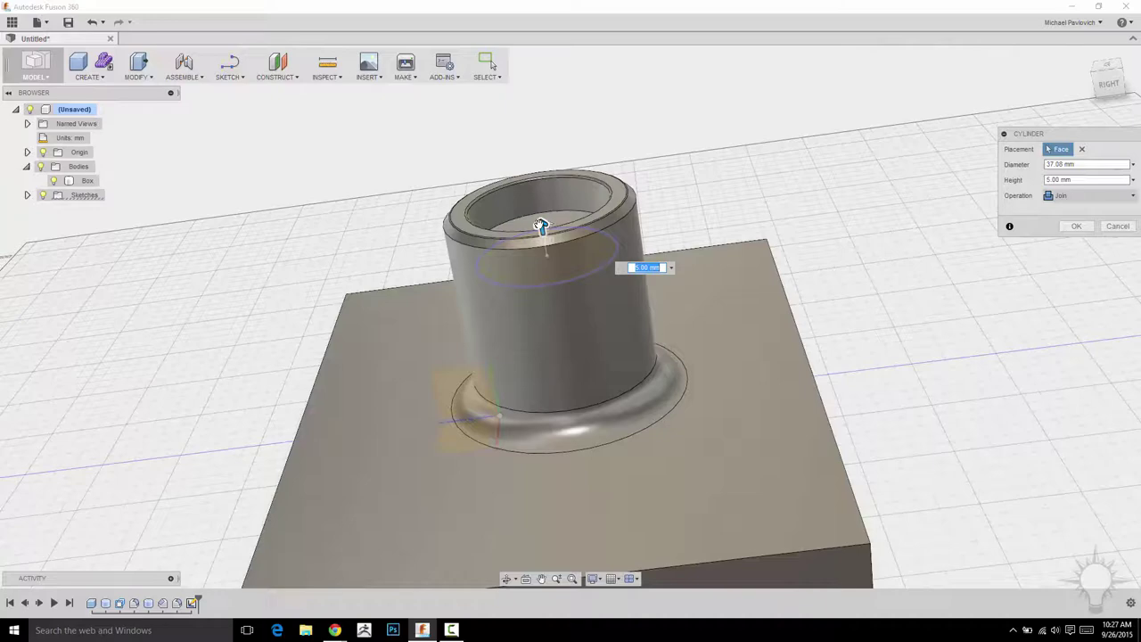
left_click_drag(541, 225, 523, 115)
middle_click_drag(523, 115, 784, 244, "shift")
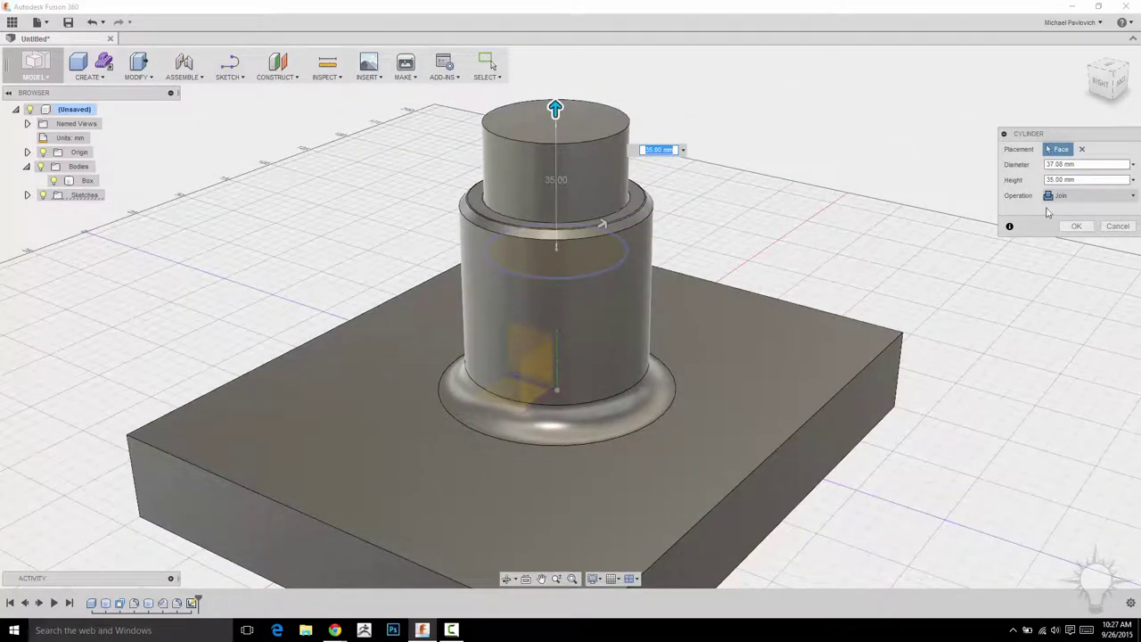
Step: Try the Intersect and Cut operations for the new cylinder
left_click(1062, 196)
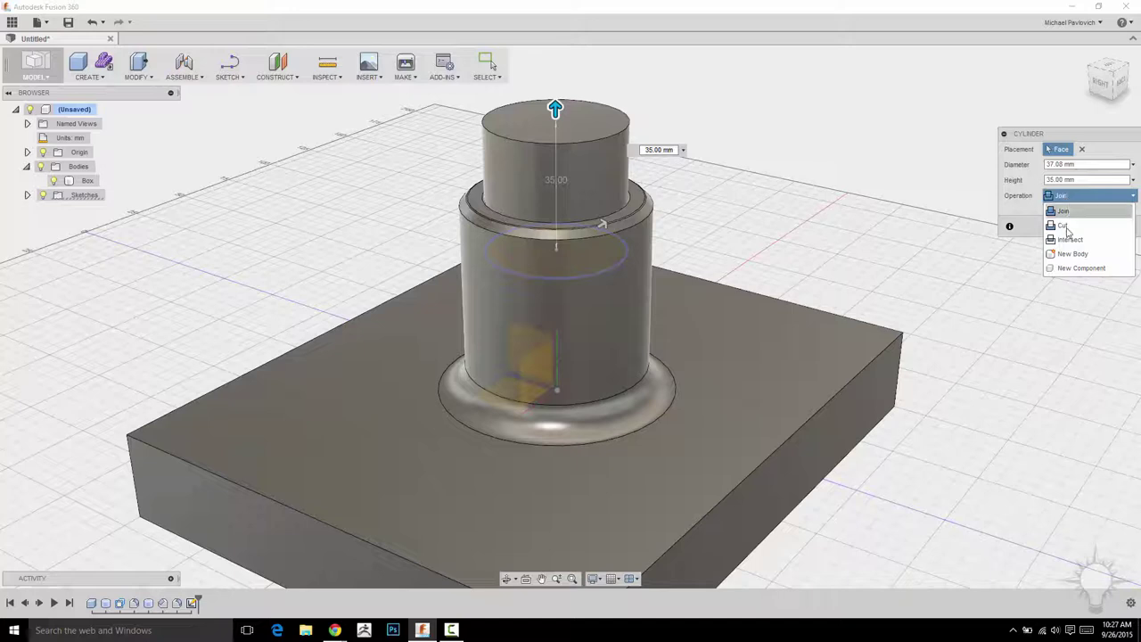
left_click(1069, 240)
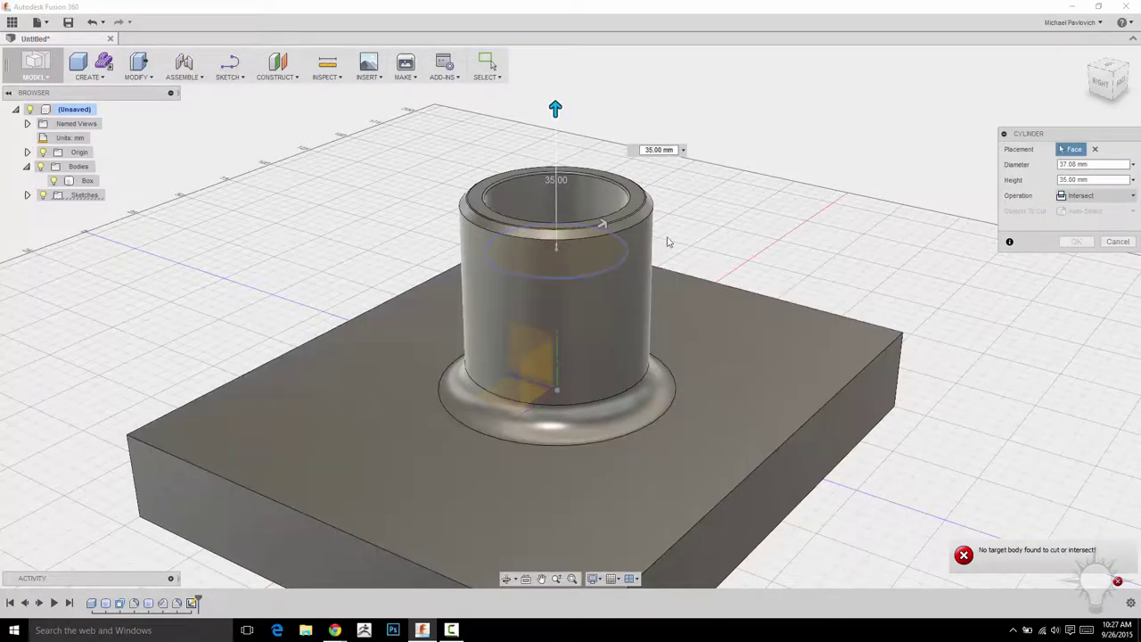
left_click(1121, 197)
left_click(1098, 223)
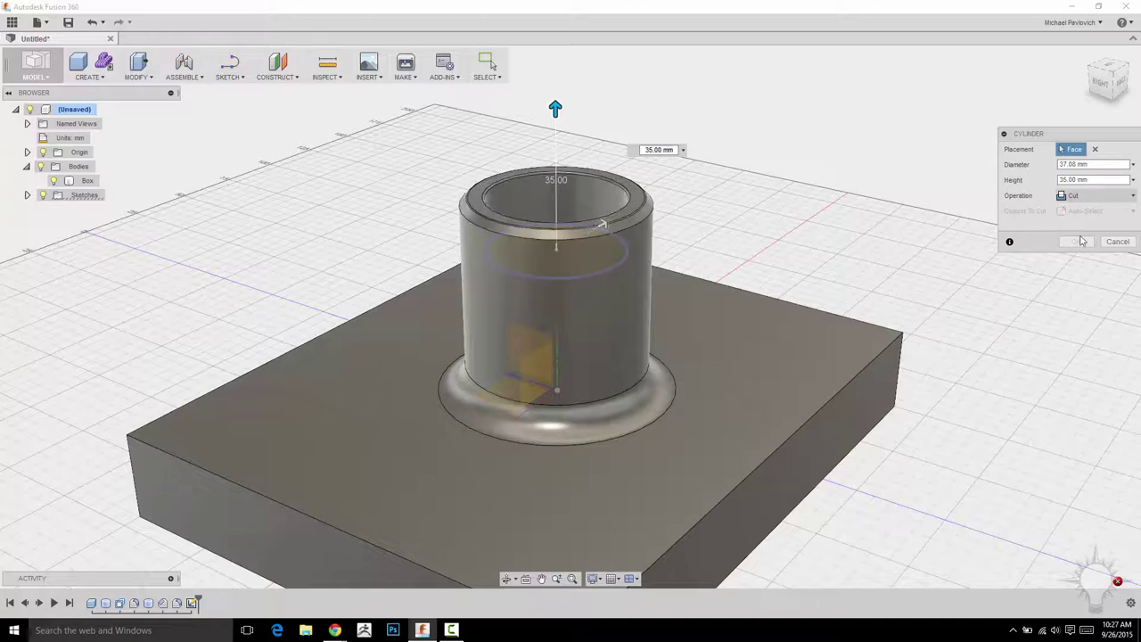
Step: Set the new cylinder's operation to New Body and create it
left_click(1103, 196)
left_click(1088, 253)
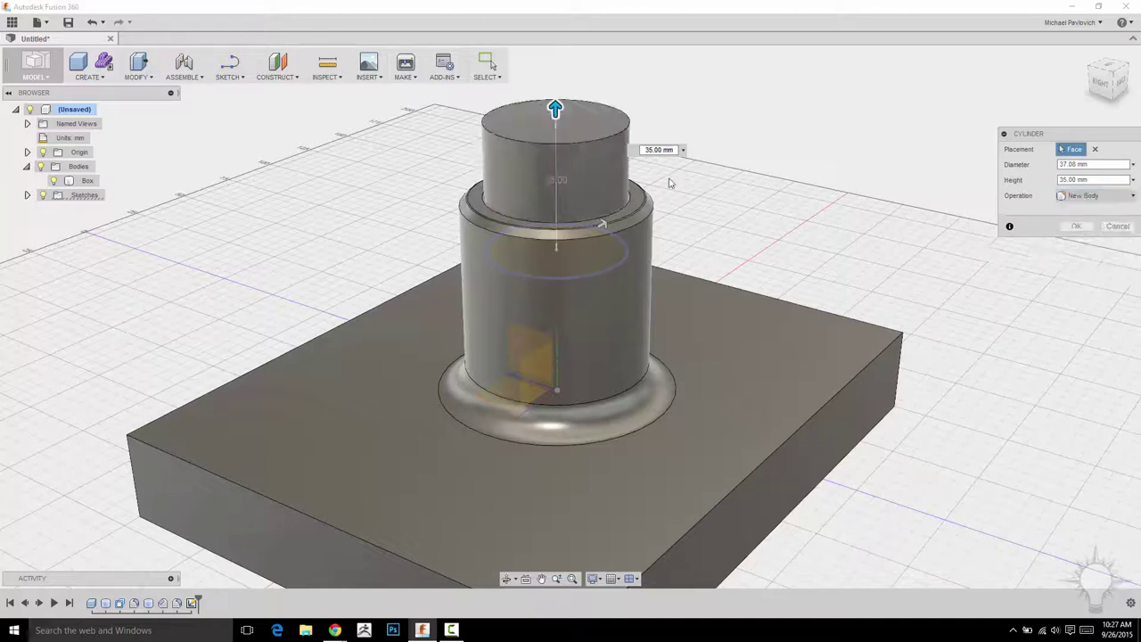
left_click(1079, 228)
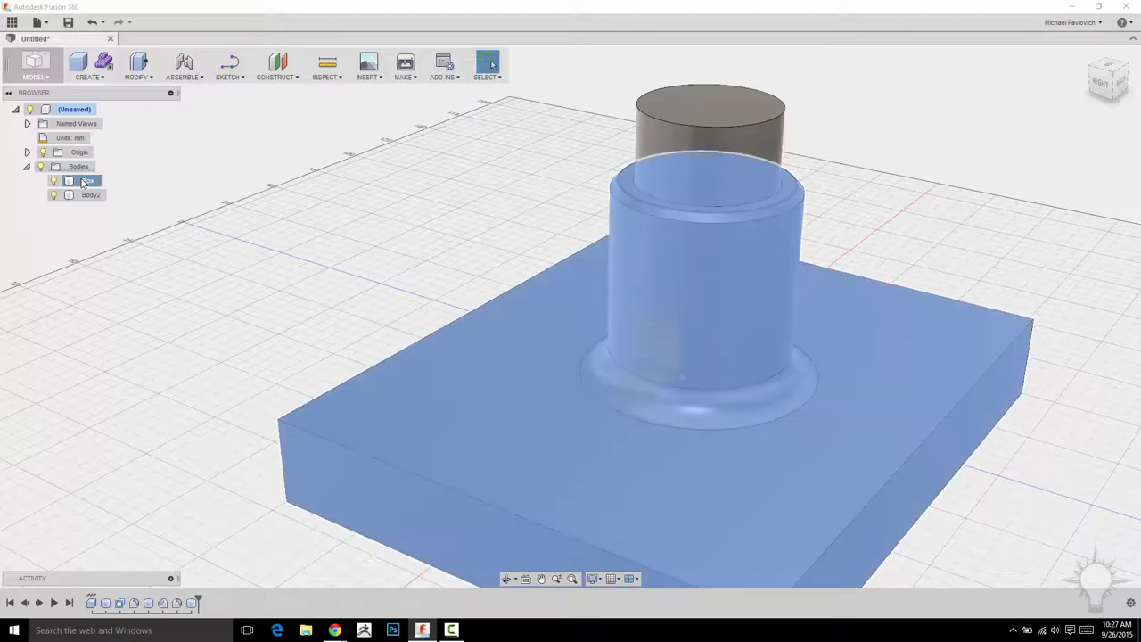
Step: Highlight the Box and Body2 bodies in turn and examine how the separate cylinder sits inside the recess
left_click(87, 181)
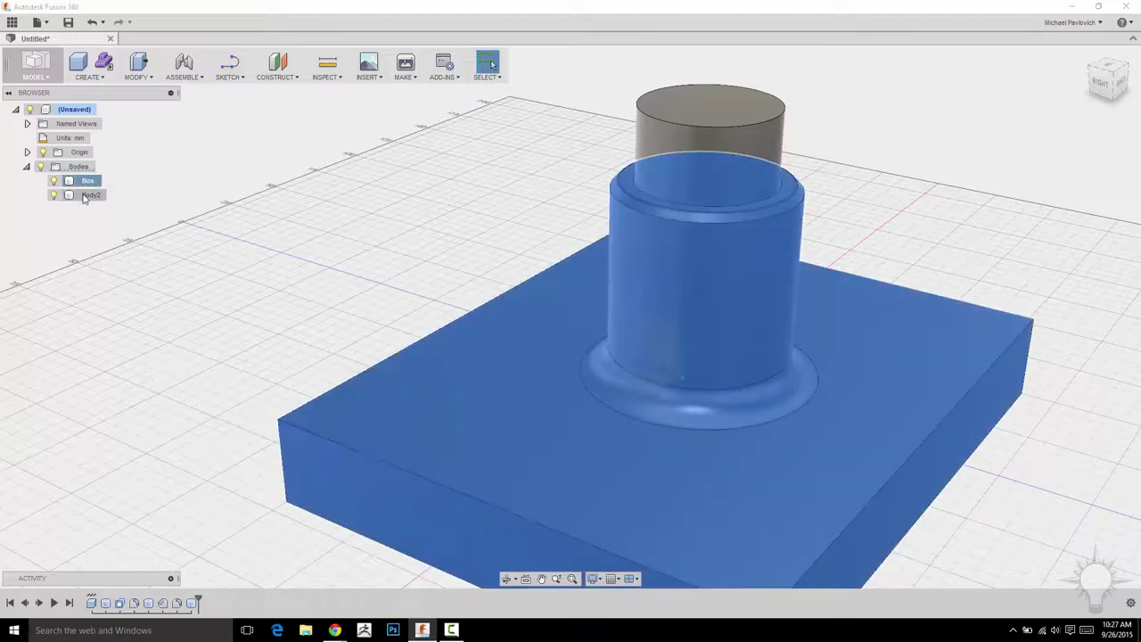
left_click(84, 195)
middle_click_drag(328, 161, 272, 165)
middle_click_drag(796, 140, 868, 153, "shift")
scroll(879, 164, "up", 4)
middle_click_drag(740, 148, 764, 183)
left_click(778, 145)
scroll(800, 144, "up", 2)
scroll(816, 156, "up", 3)
left_click(688, 243)
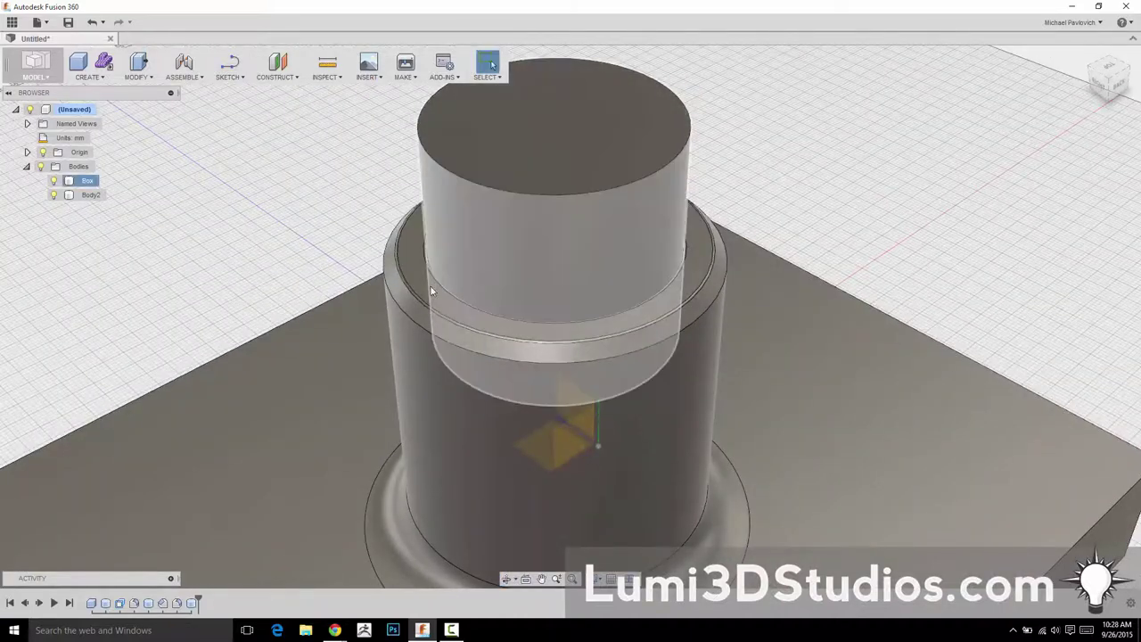